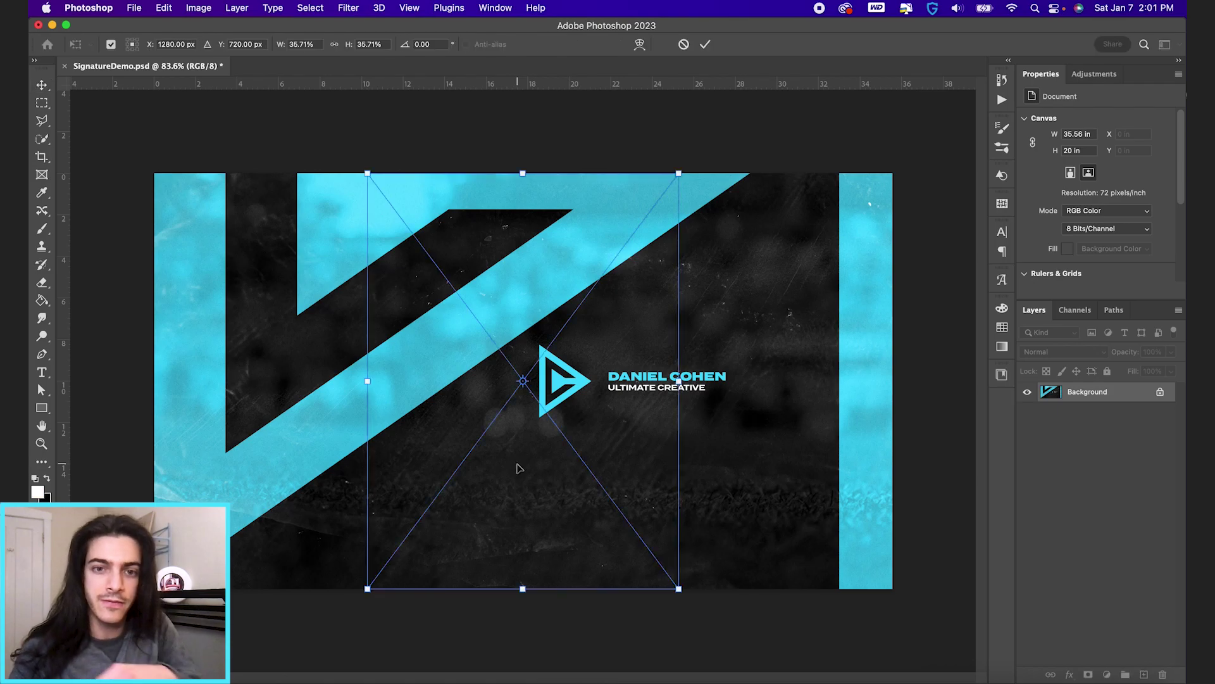
Place the signature photo in the document and mask it to a rectangle closely surrounding the signature
{"action": "key", "text": "Return"}
{"action": "key", "text": "m"}
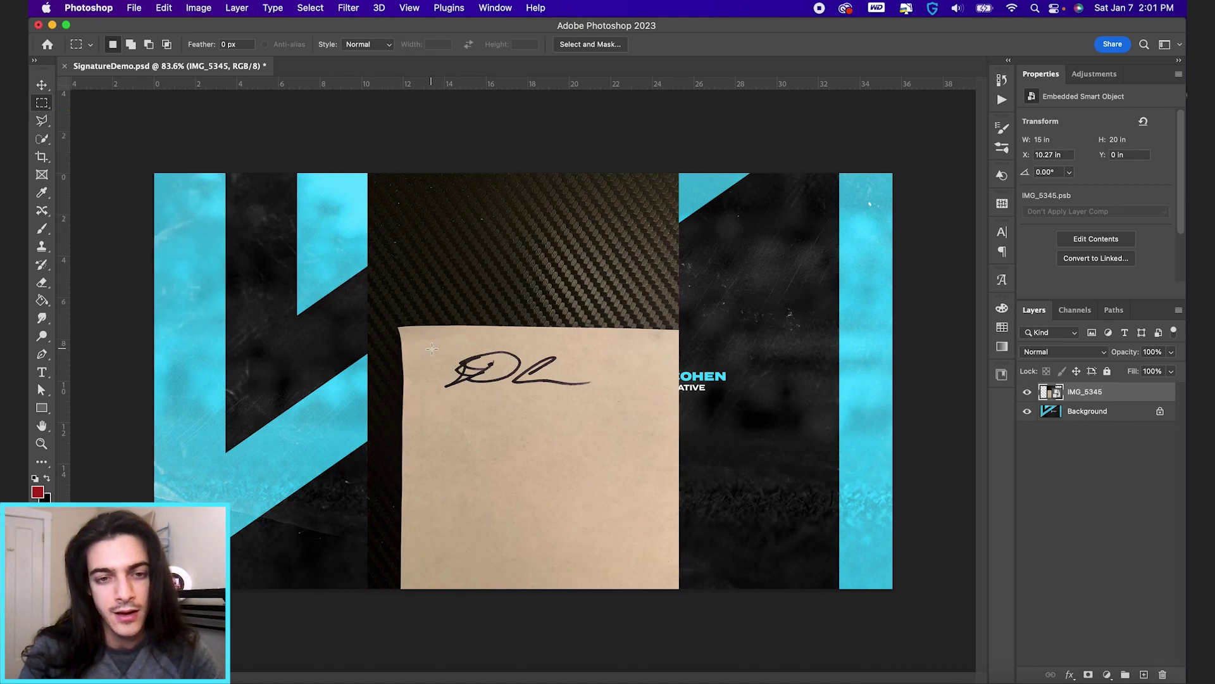
{"action": "left_click_drag", "start_coordinate": [429, 342], "coordinate": [603, 398]}
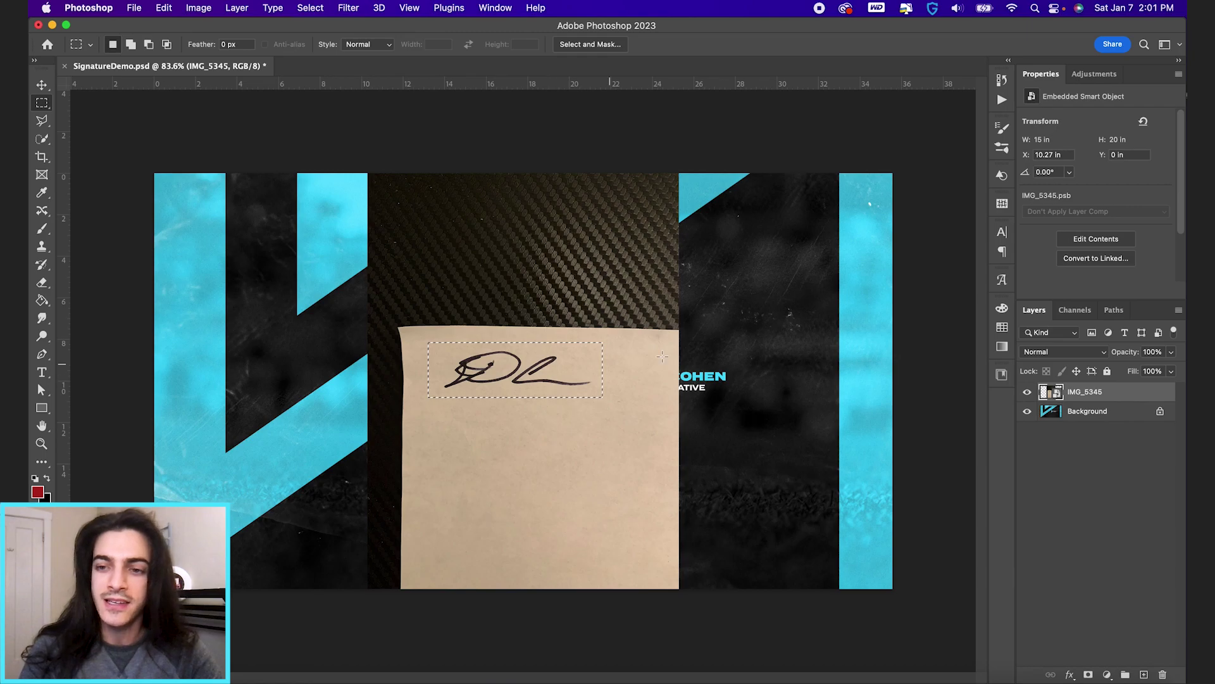
{"action": "left_click", "coordinate": [1087, 675]}
{"action": "key", "text": "v"}
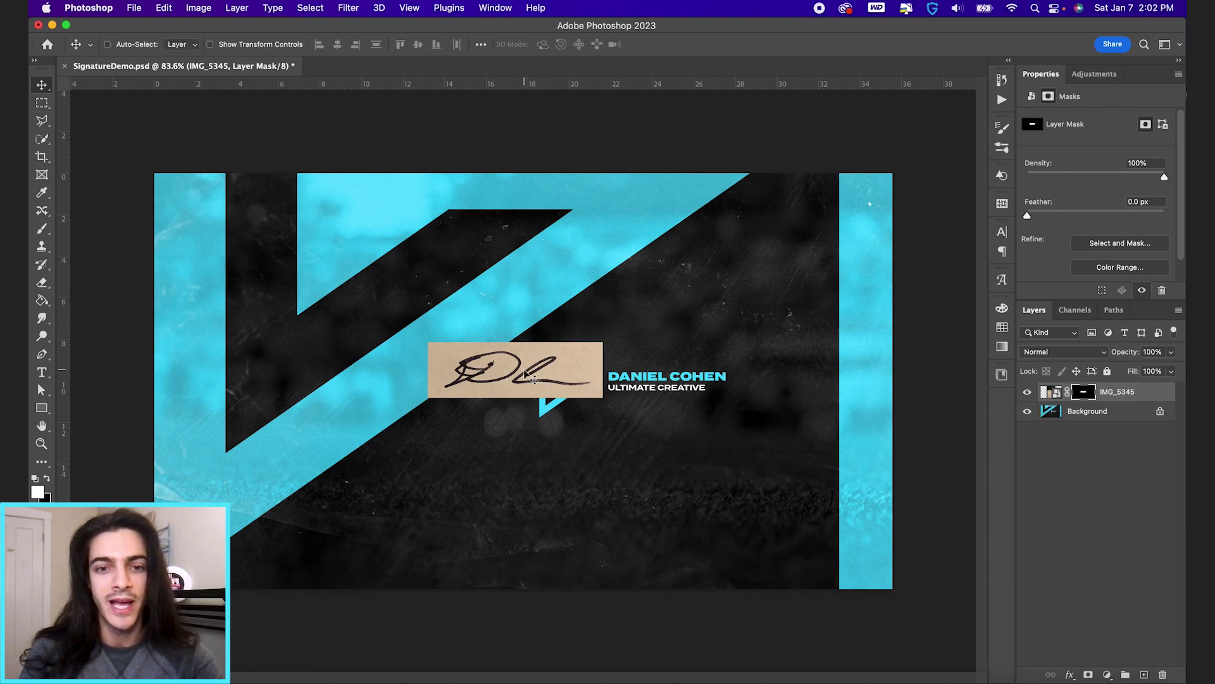
{"action": "key", "text": "super+2"}
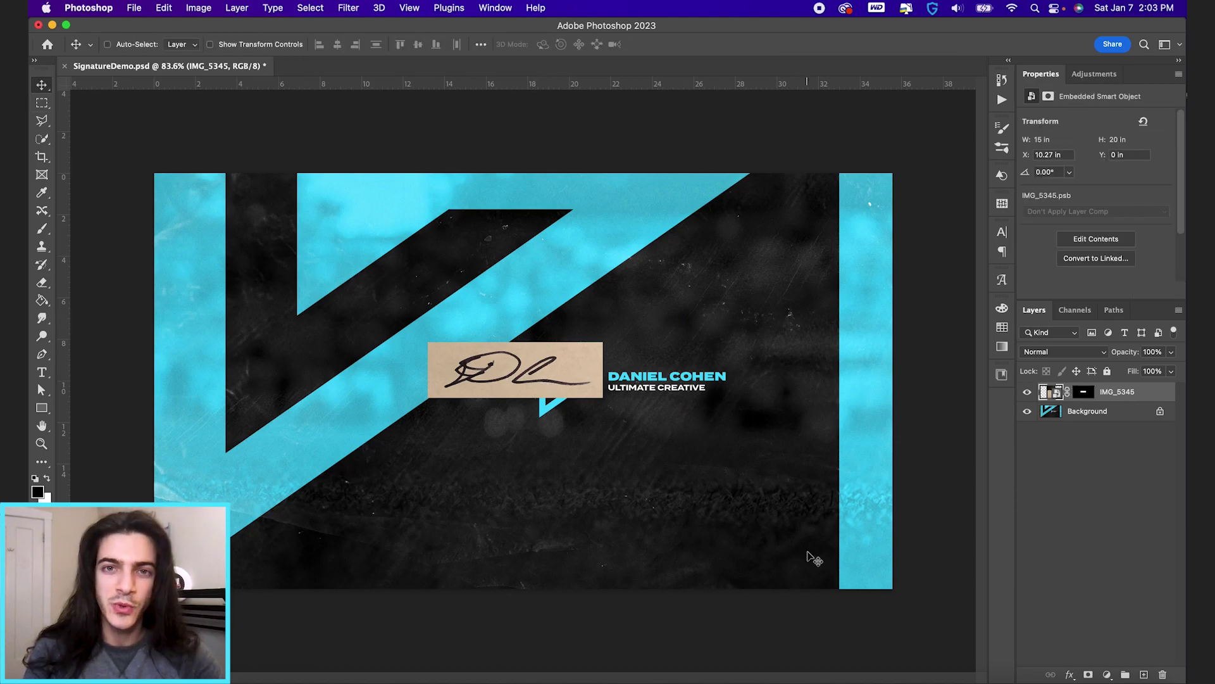
Add a Gradient Map adjustment layer above the signature photo and hide the Background layer
{"action": "left_click", "coordinate": [1107, 674]}
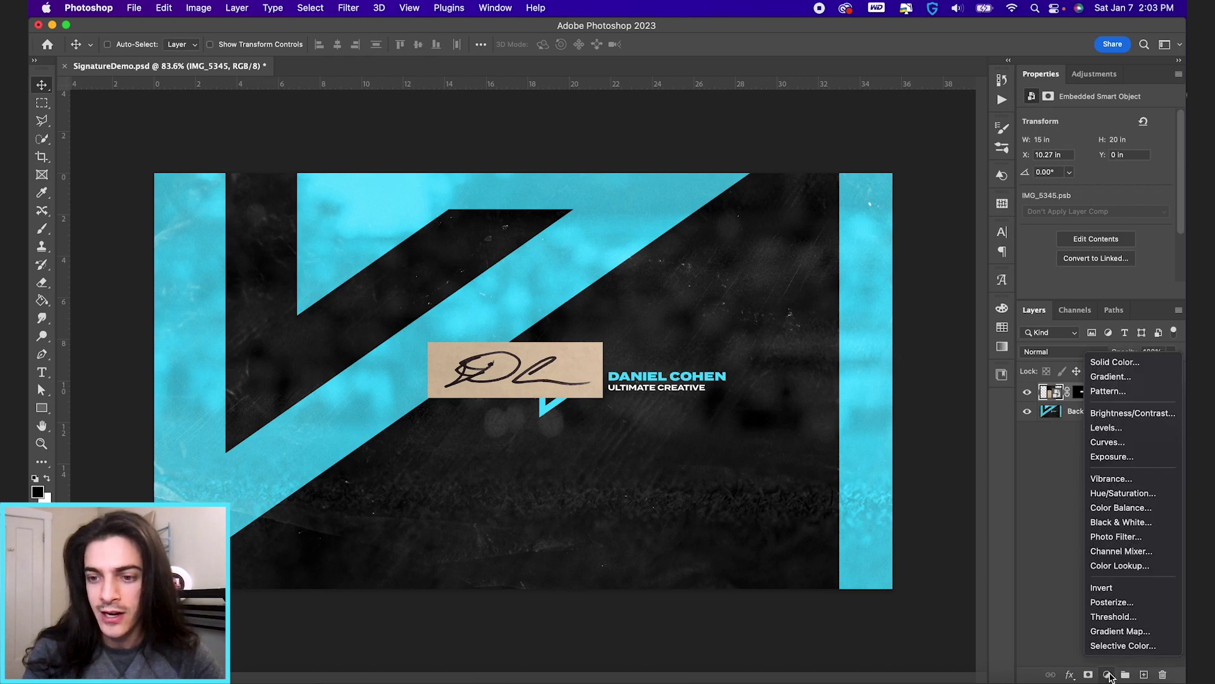
{"action": "left_click", "coordinate": [1119, 631]}
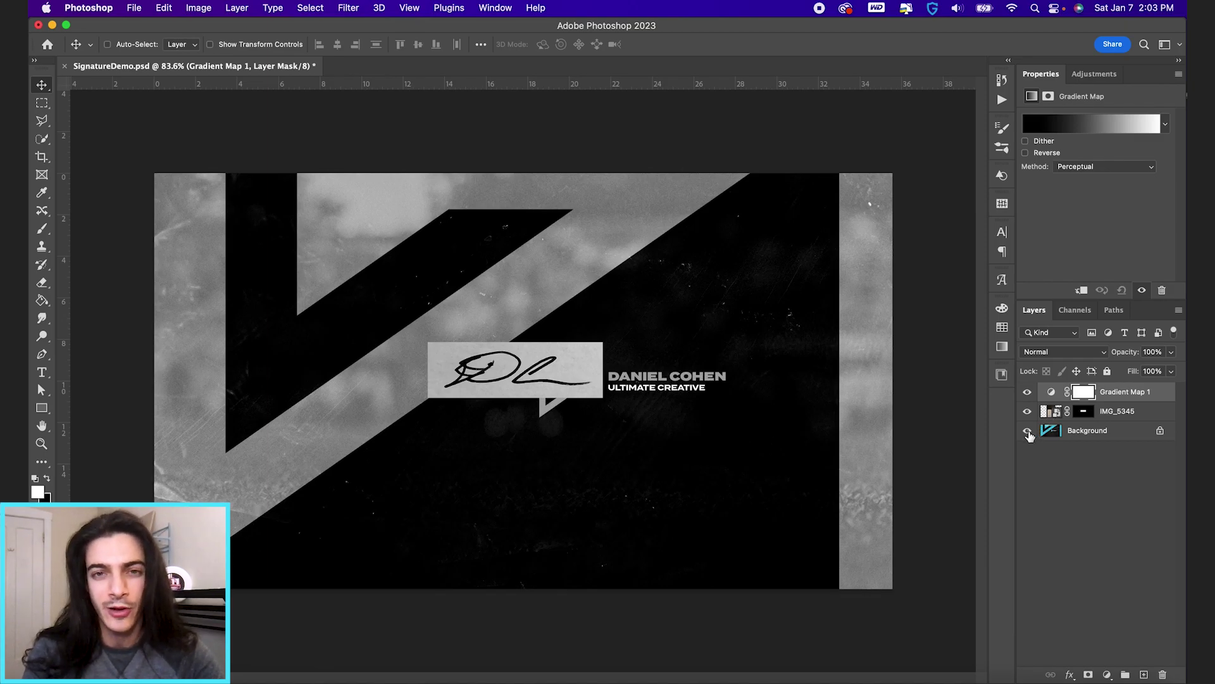
{"action": "left_click", "coordinate": [1027, 432]}
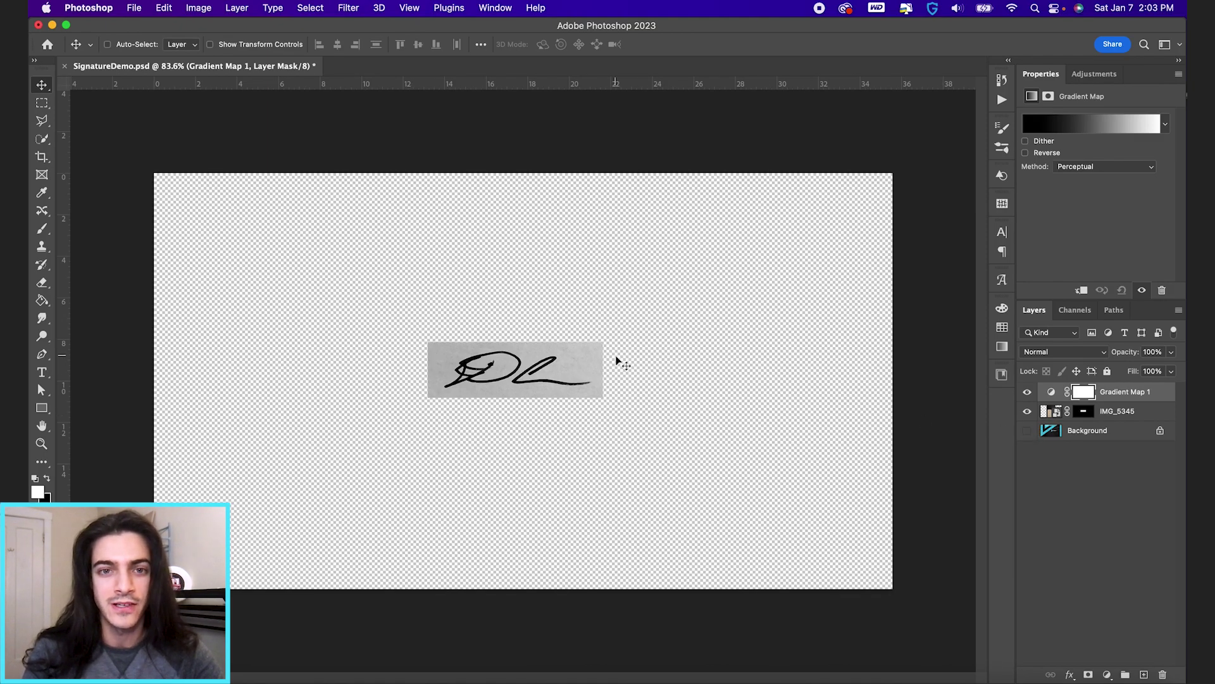
{"action": "key", "text": "super+equal"}
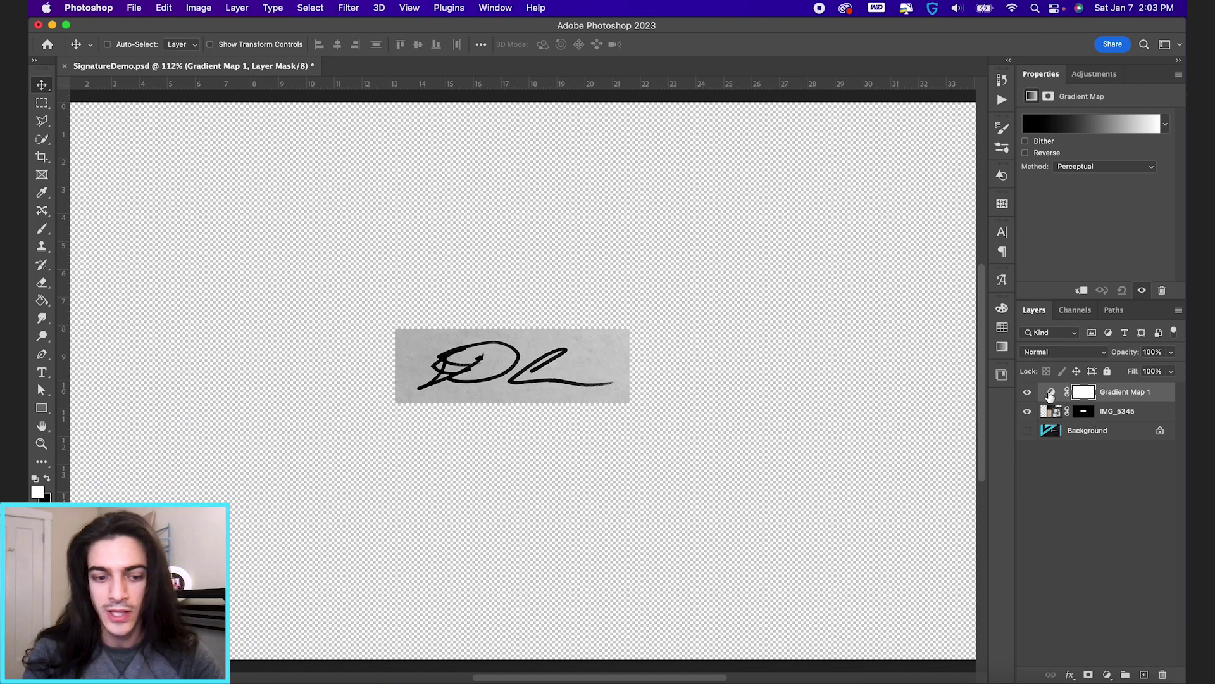
Clip the Gradient Map to the signature photo layer and open its gradient for editing
{"action": "left_click", "coordinate": [1051, 393]}
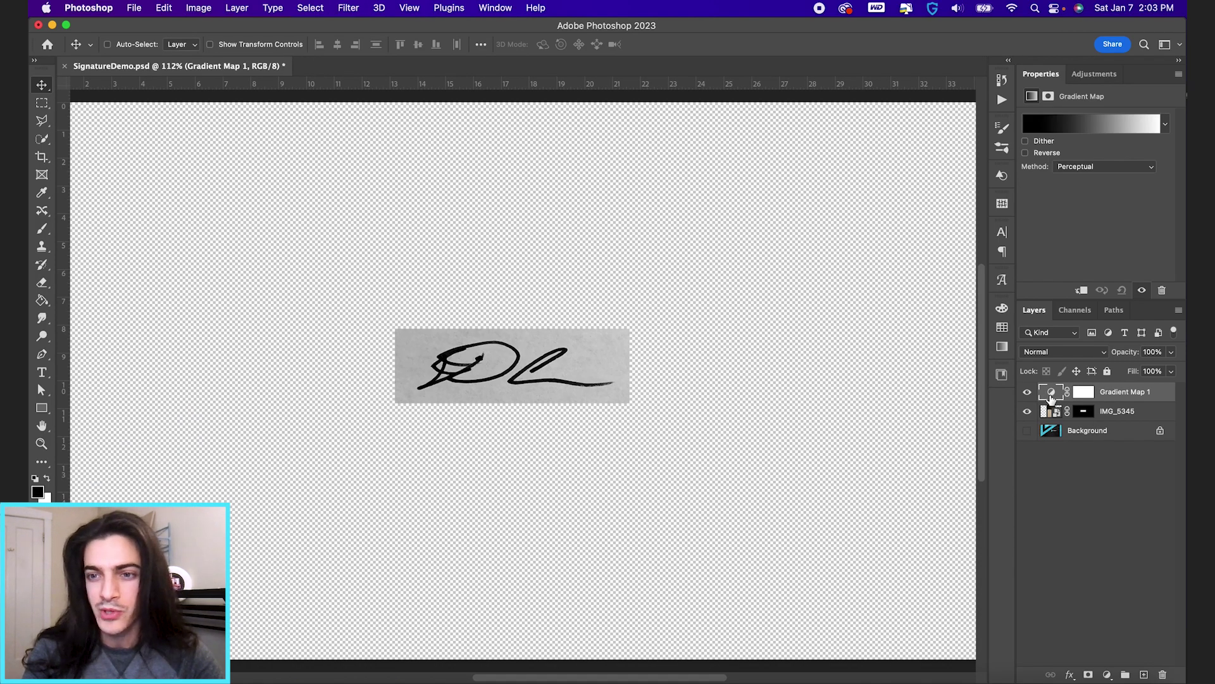
{"action": "left_click", "coordinate": [1053, 398], "text": "alt"}
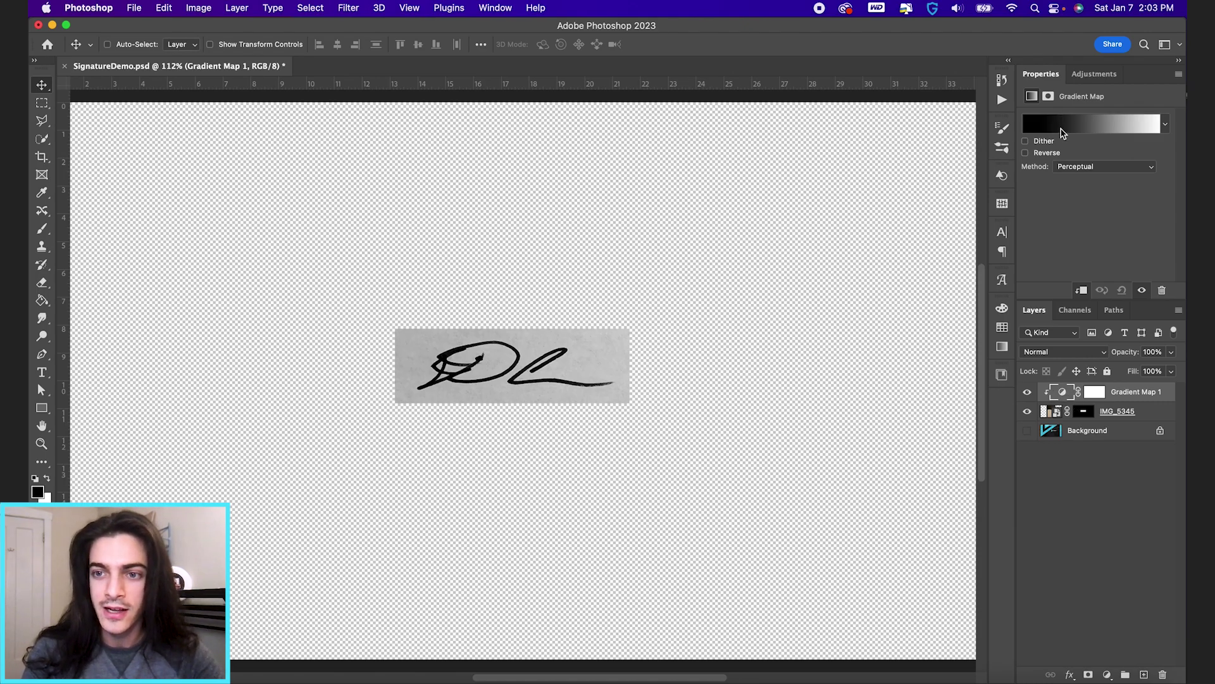
{"action": "left_click", "coordinate": [1062, 126]}
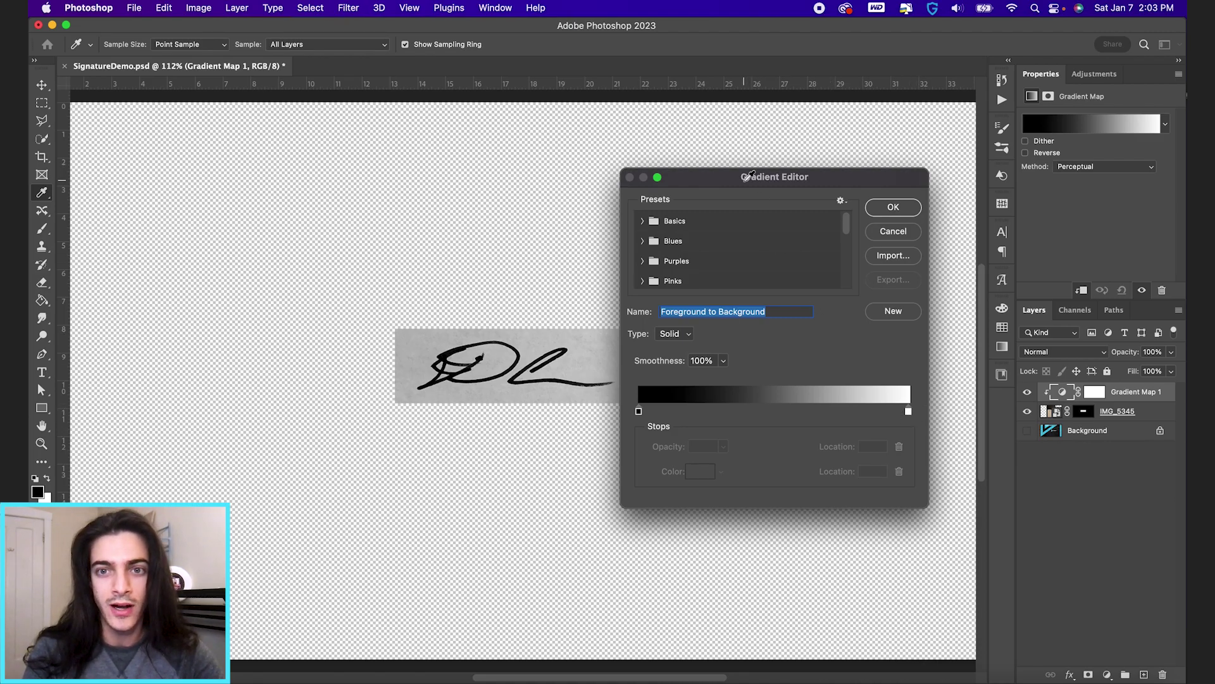
{"action": "left_click_drag", "start_coordinate": [750, 176], "coordinate": [866, 105]}
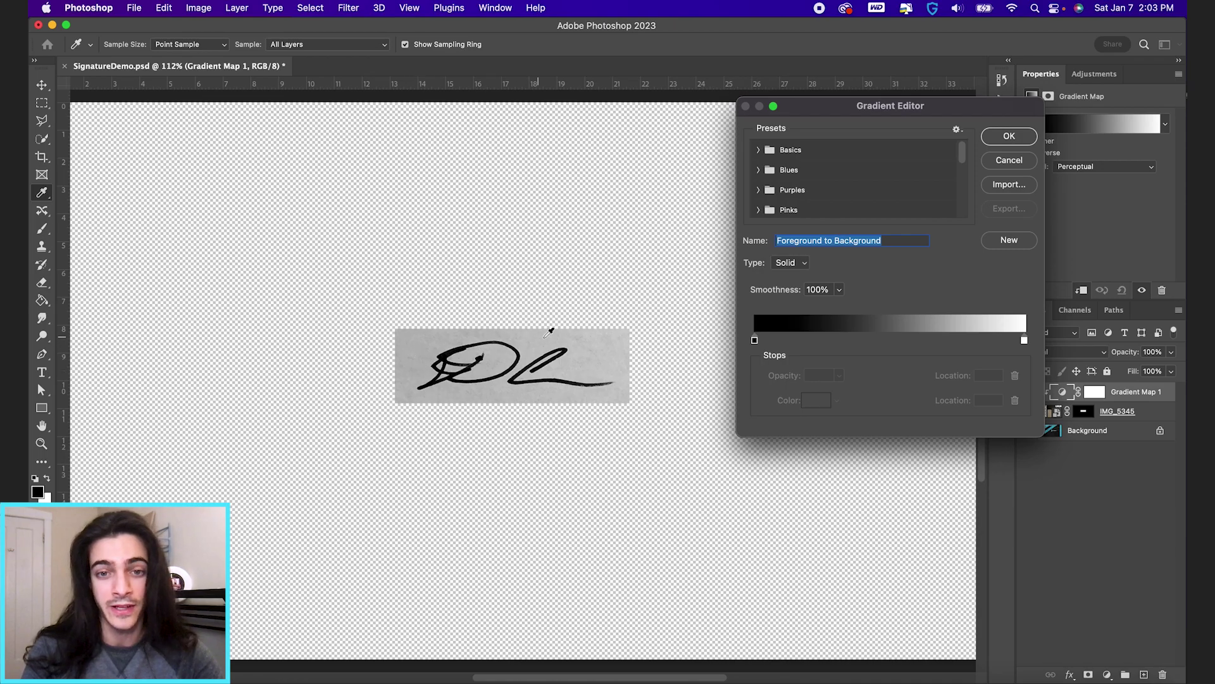
Try moving both gradient stops inward, with the white stop at location 56, and restore the Foreground to Background preset
{"action": "left_click_drag", "start_coordinate": [755, 342], "coordinate": [808, 343]}
{"action": "left_click_drag", "start_coordinate": [1024, 340], "coordinate": [906, 341]}
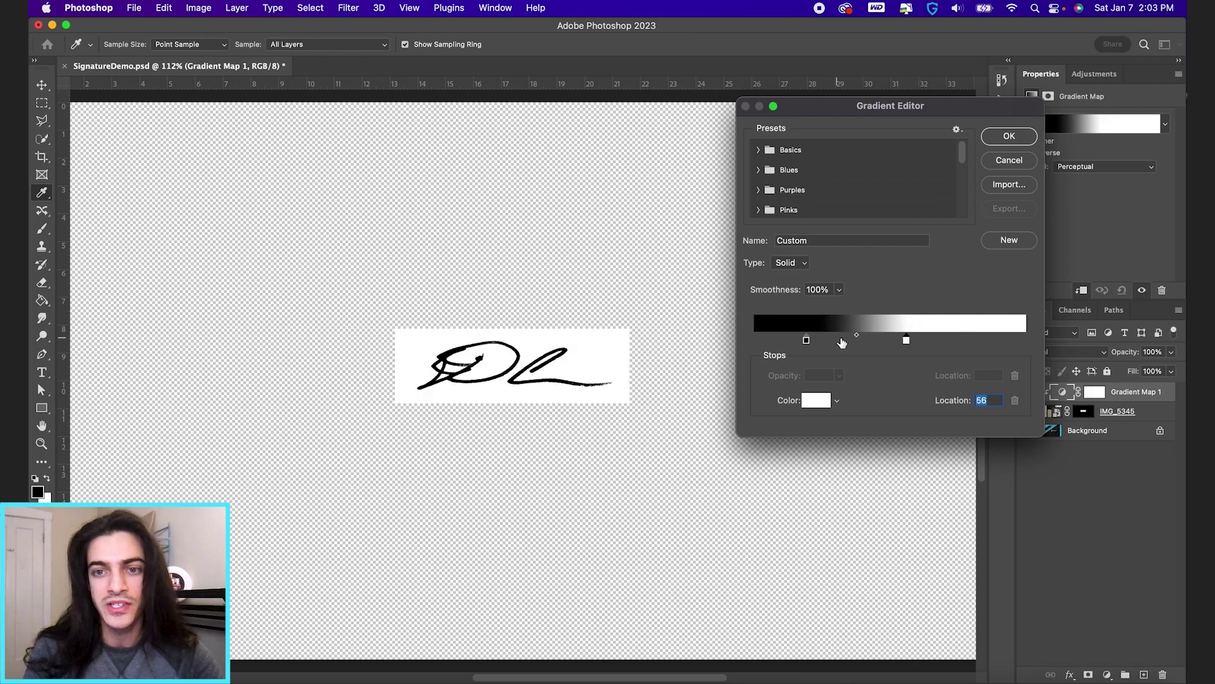
{"action": "left_click", "coordinate": [768, 152]}
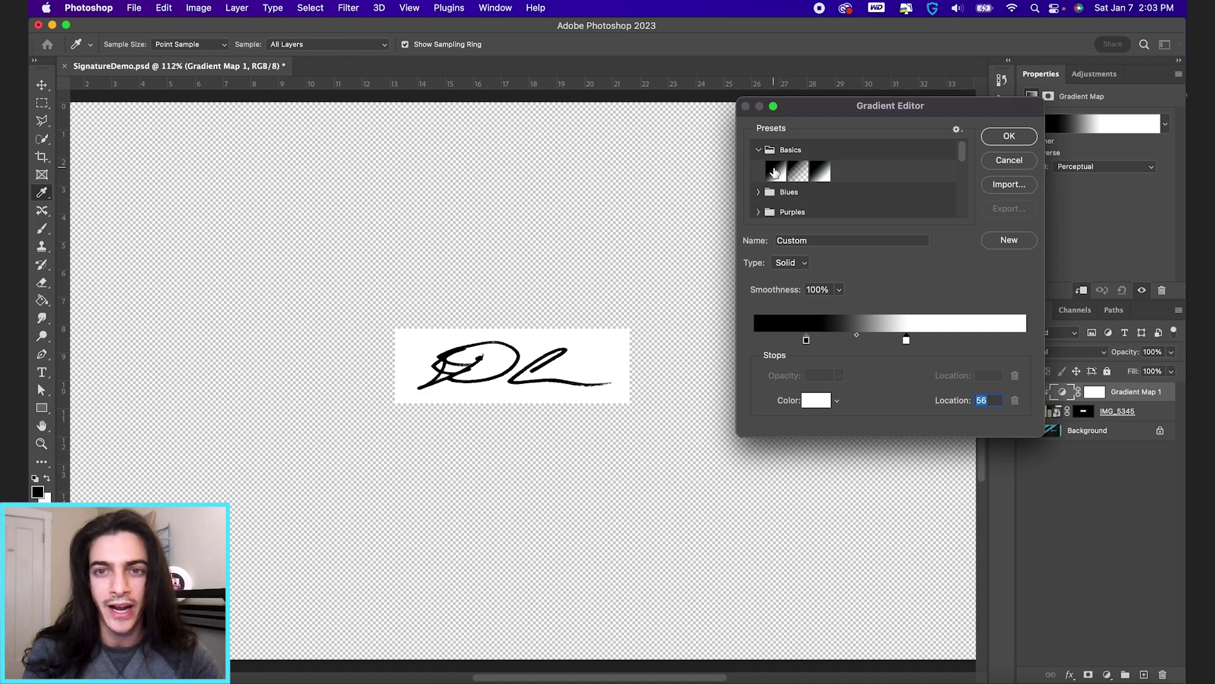
{"action": "left_click", "coordinate": [774, 172]}
Set the gradient's black stop to location 28 and its white stop to location 61, and accept the gradient
{"action": "left_click_drag", "start_coordinate": [755, 342], "coordinate": [822, 342]}
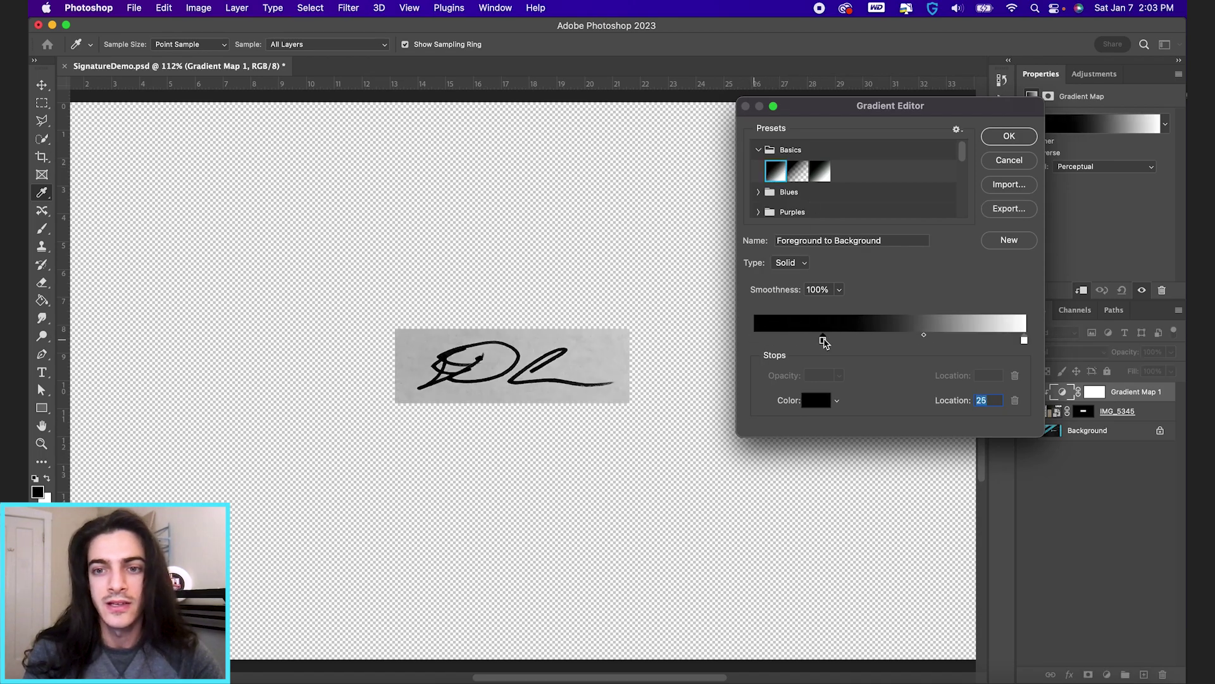
{"action": "left_click_drag", "start_coordinate": [1024, 342], "coordinate": [920, 342]}
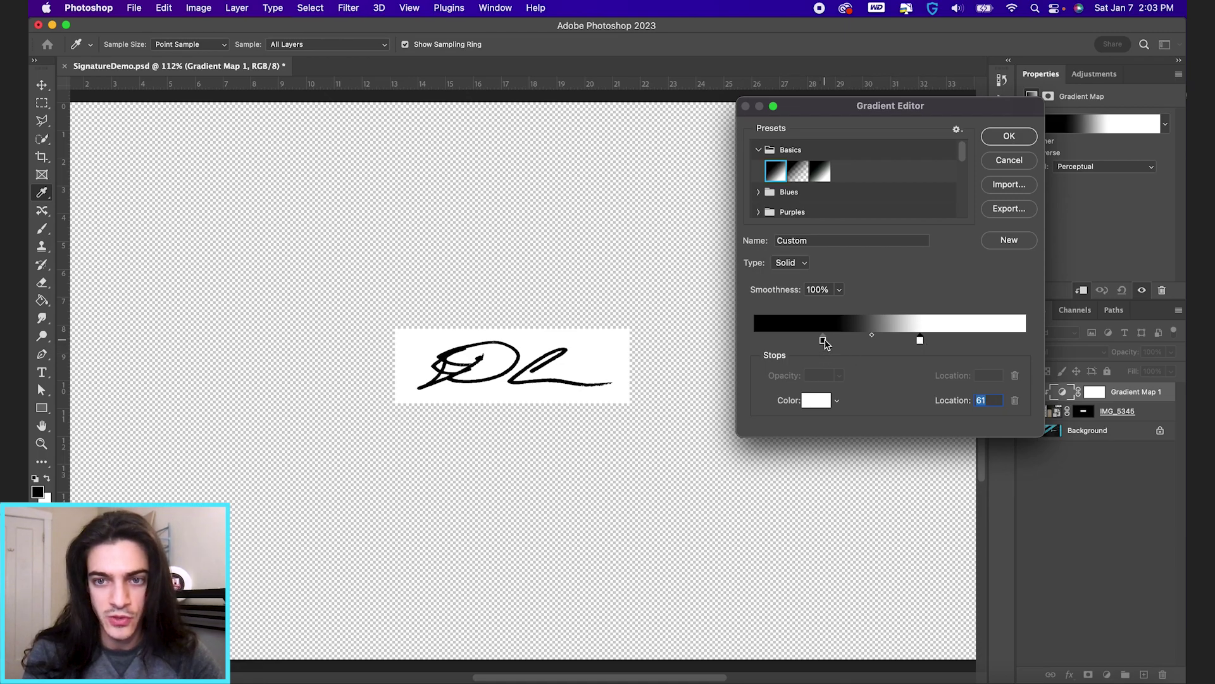
{"action": "mouse_move", "coordinate": [823, 342]}
{"action": "left_mouse_down"}
{"action": "mouse_move", "coordinate": [846, 342]}
{"action": "mouse_move", "coordinate": [830, 341]}
{"action": "left_mouse_up"}
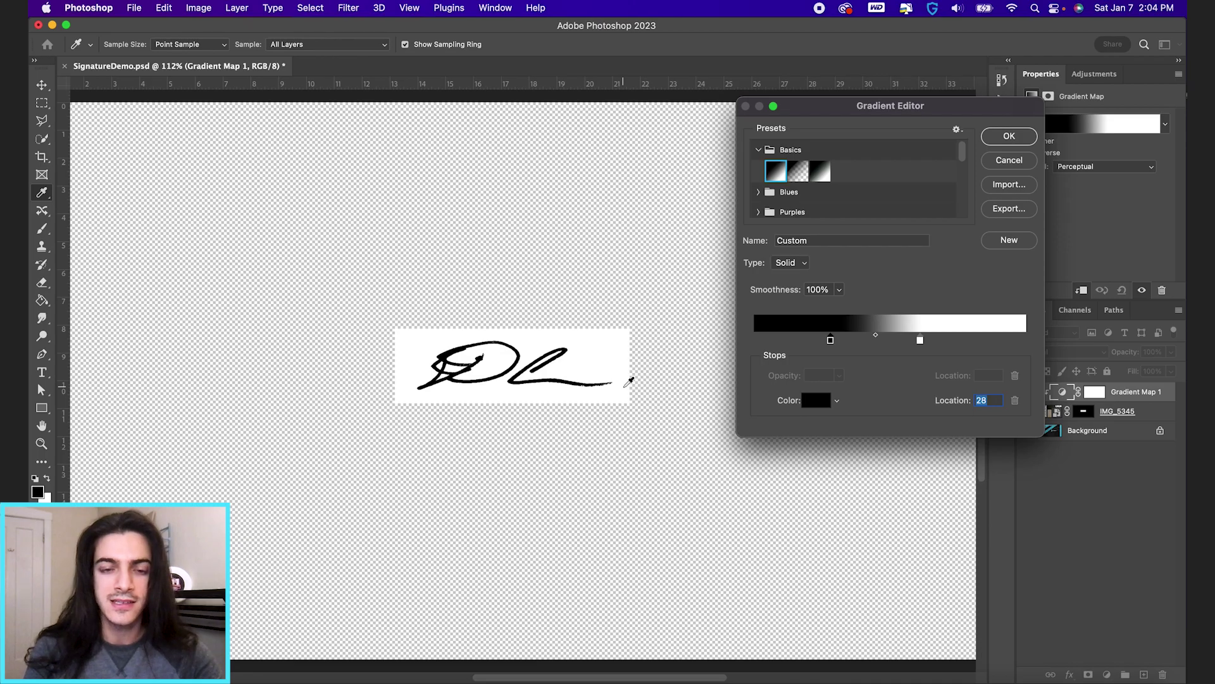
{"action": "left_click", "coordinate": [1010, 137]}
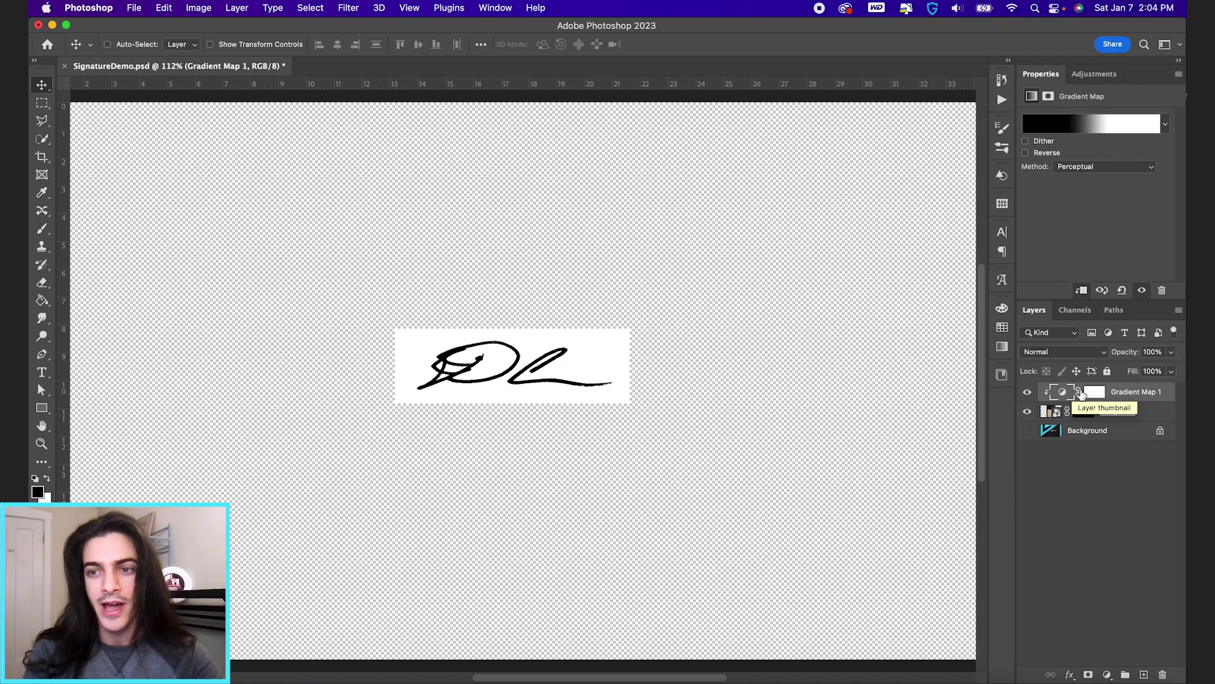
Duplicate the Gradient Map and signature photo layers together and hide the two original layers
{"action": "left_click", "coordinate": [1095, 392]}
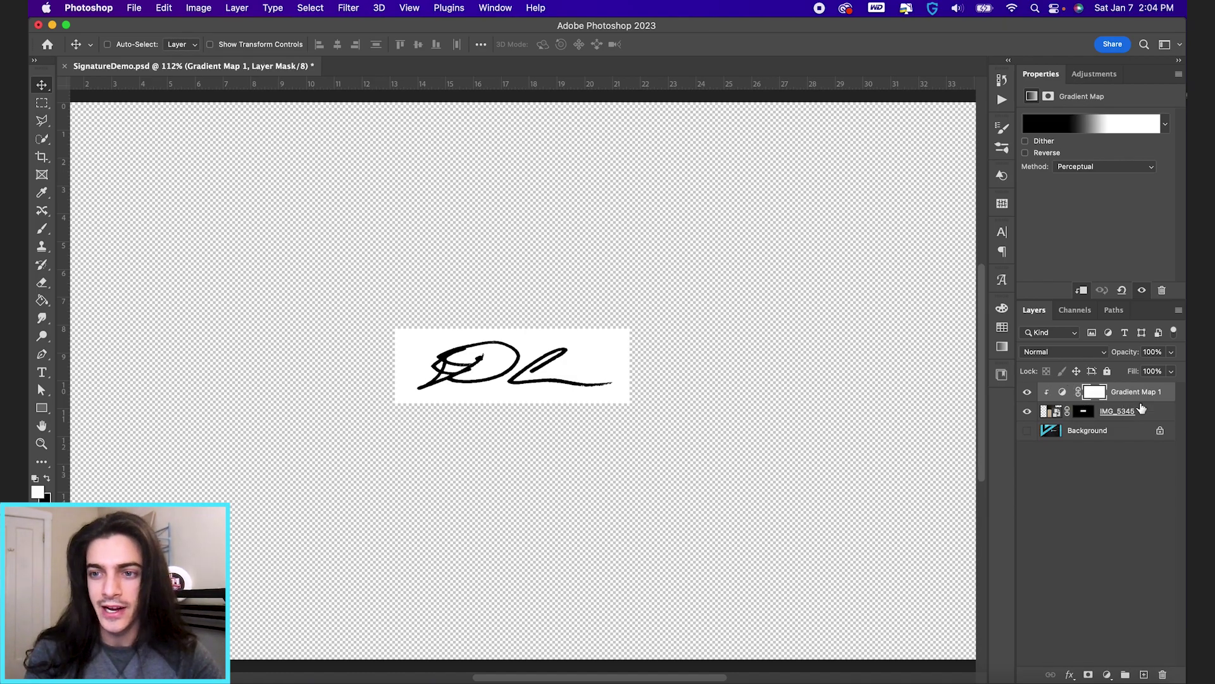
{"action": "left_click", "coordinate": [1150, 415], "text": "super"}
{"action": "key", "text": "super+j"}
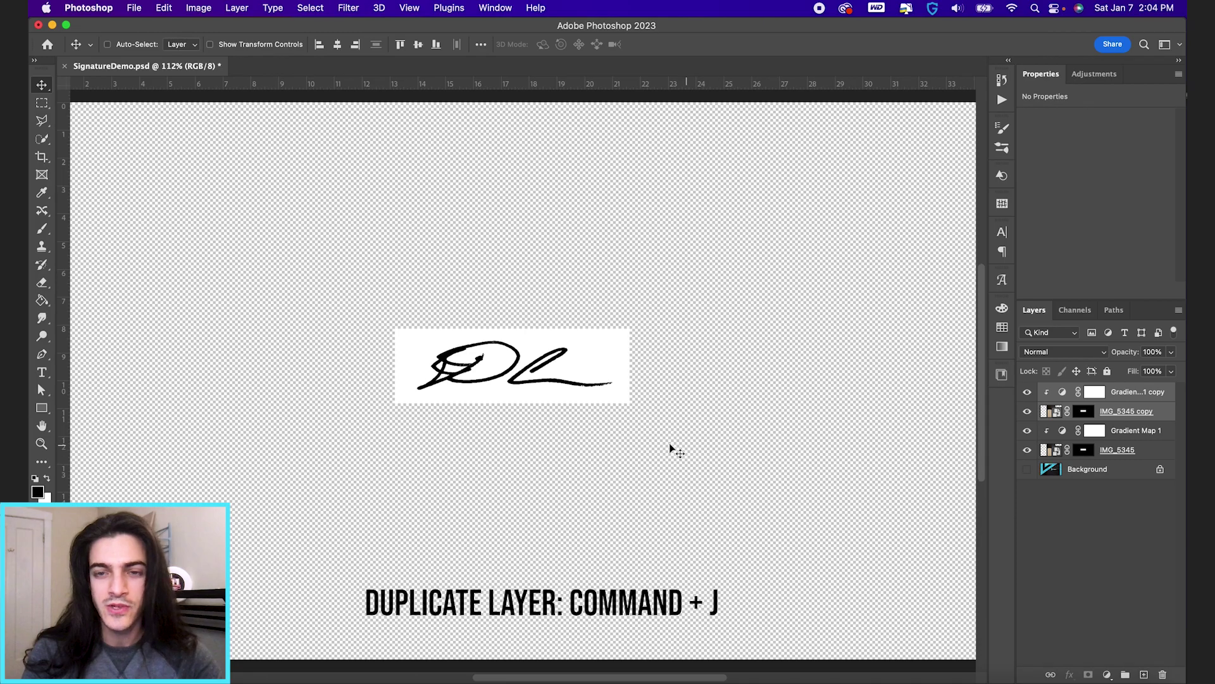
{"action": "left_click", "coordinate": [1026, 449]}
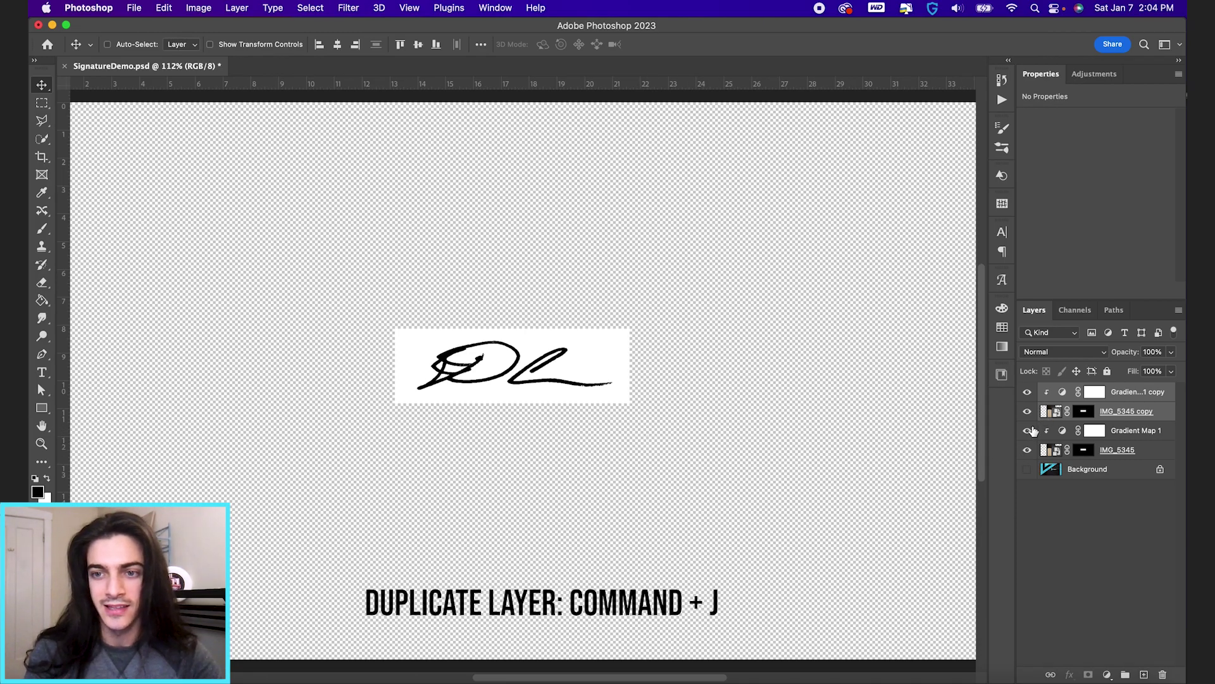
{"action": "left_click", "coordinate": [1027, 430]}
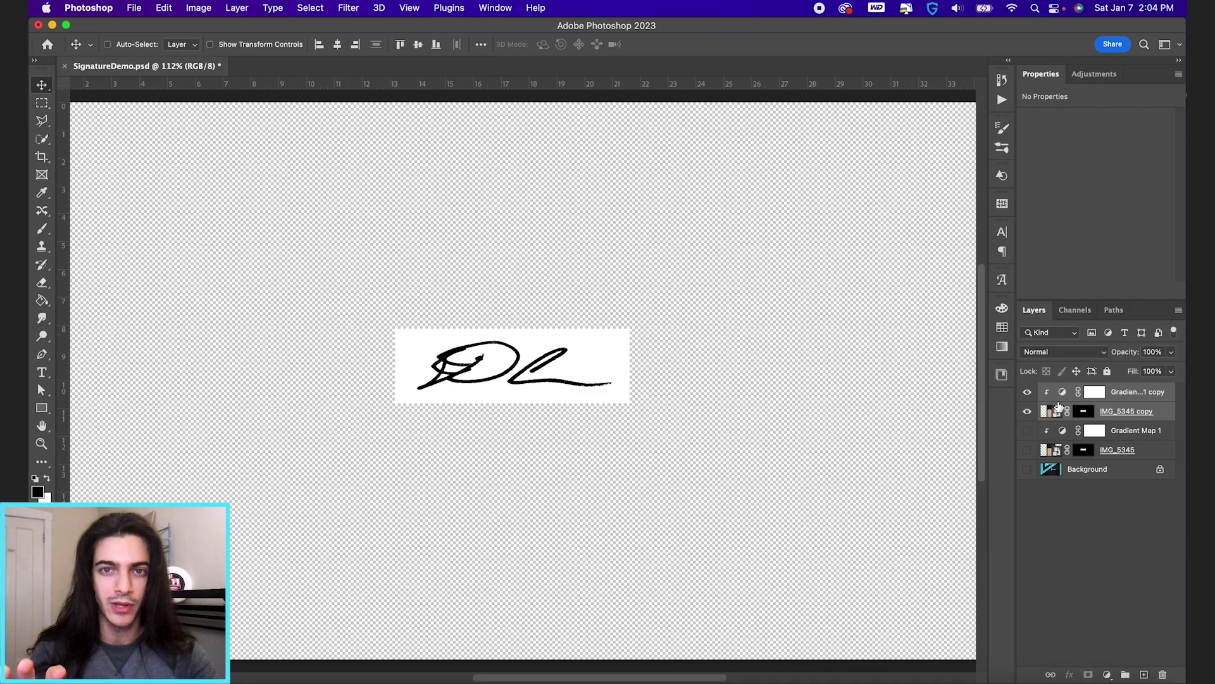
Merge the duplicated Gradient Map and signature photo into a single pixel layer
{"action": "key", "text": "super"}
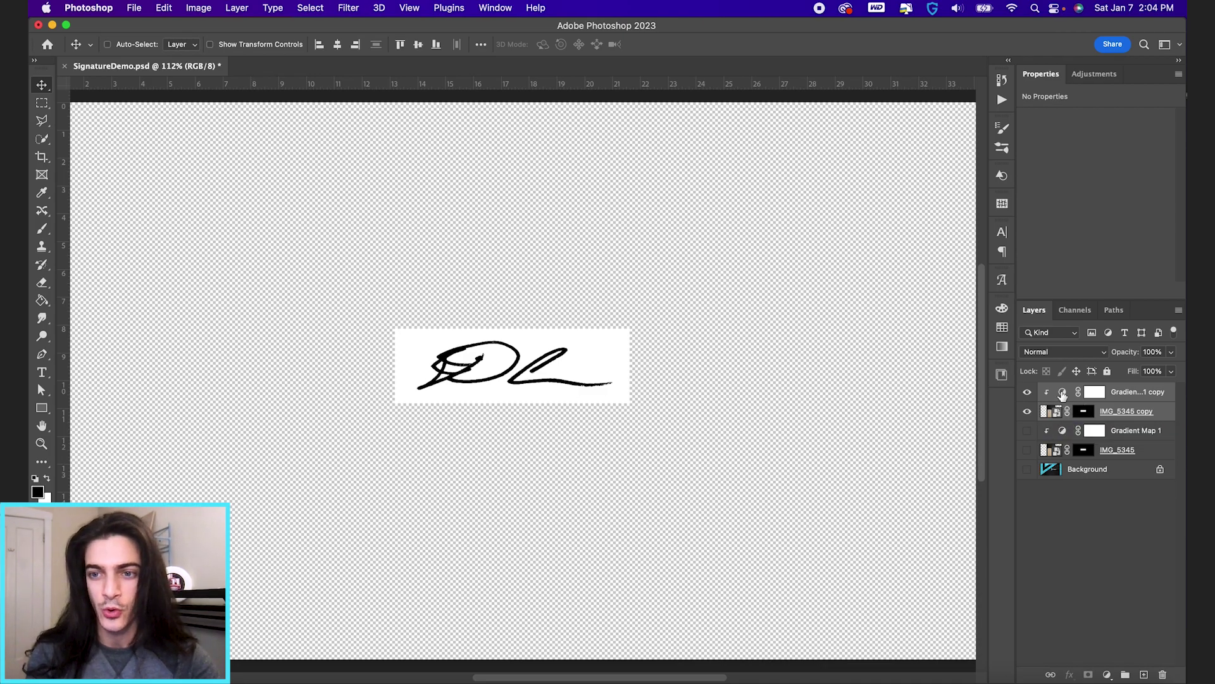
{"action": "key", "text": "super"}
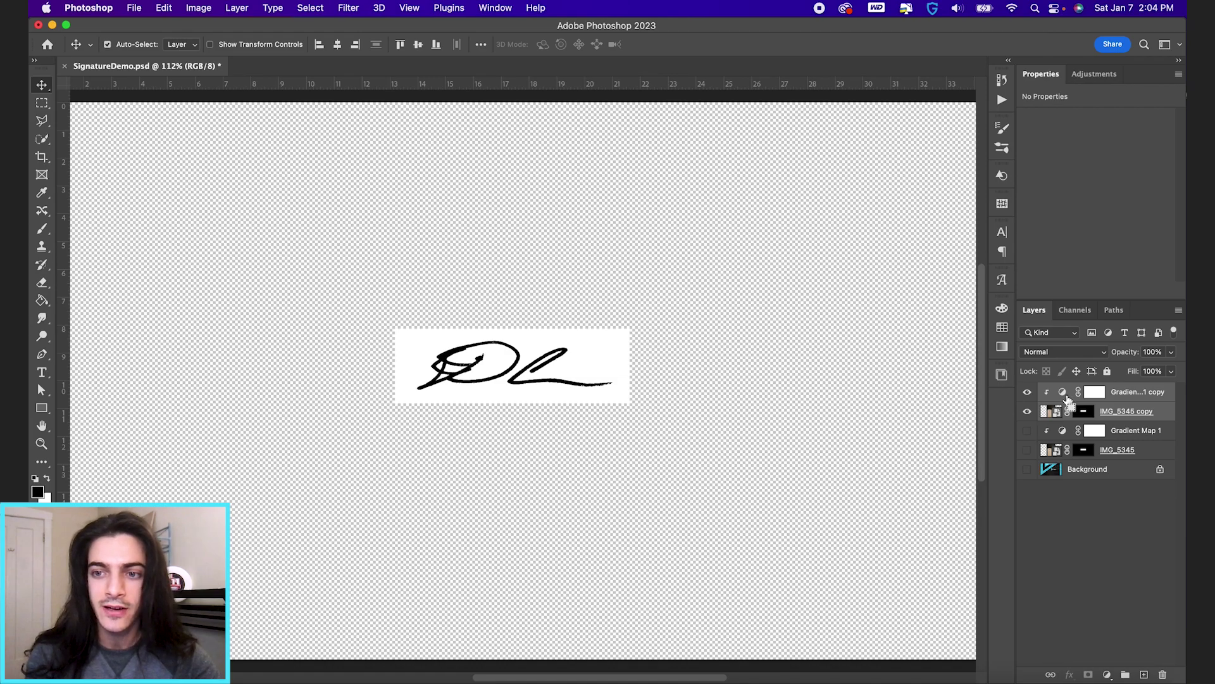
{"action": "key", "text": "super+e"}
{"action": "left_click", "coordinate": [1027, 393]}
{"action": "left_click", "coordinate": [1026, 393]}
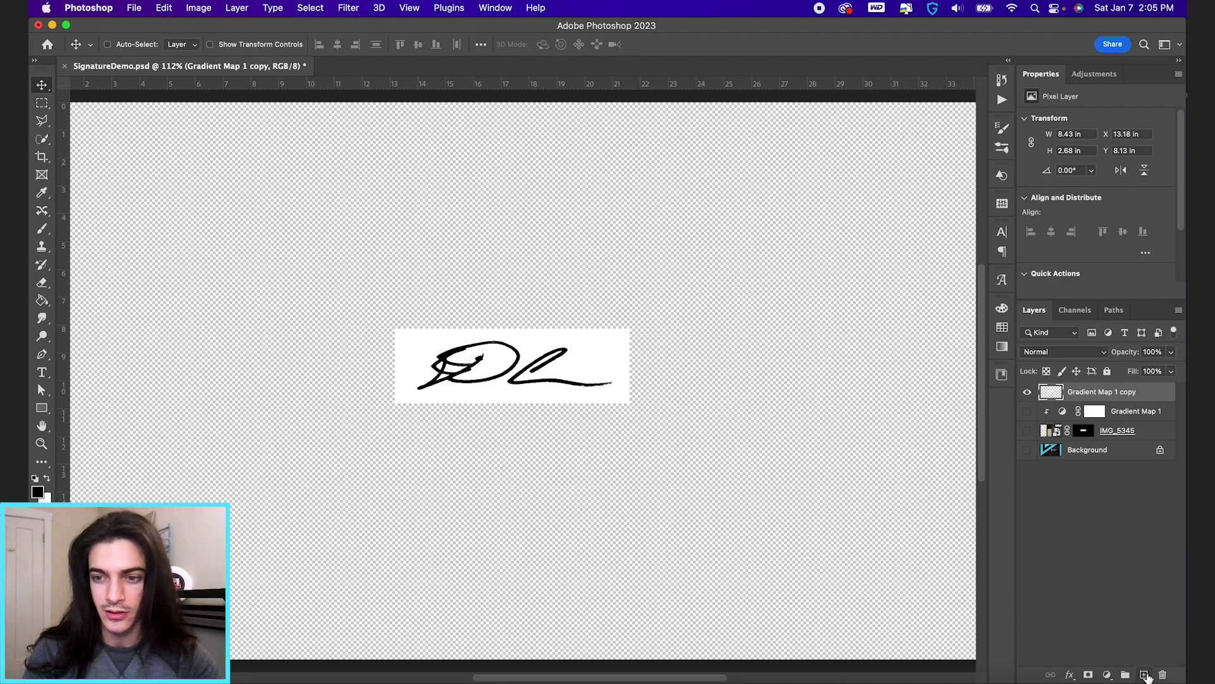
Add a Solid Color fill layer above the merged signature layer using red ff0000
{"action": "left_click", "coordinate": [1107, 675]}
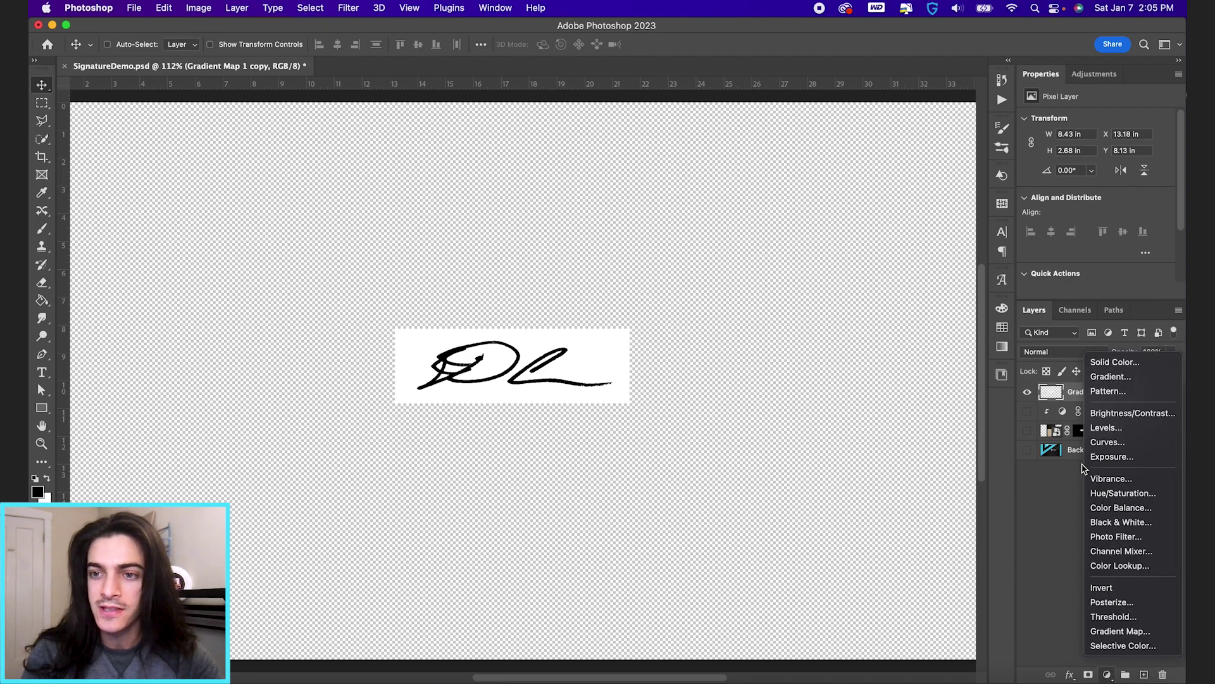
{"action": "left_click", "coordinate": [1116, 363]}
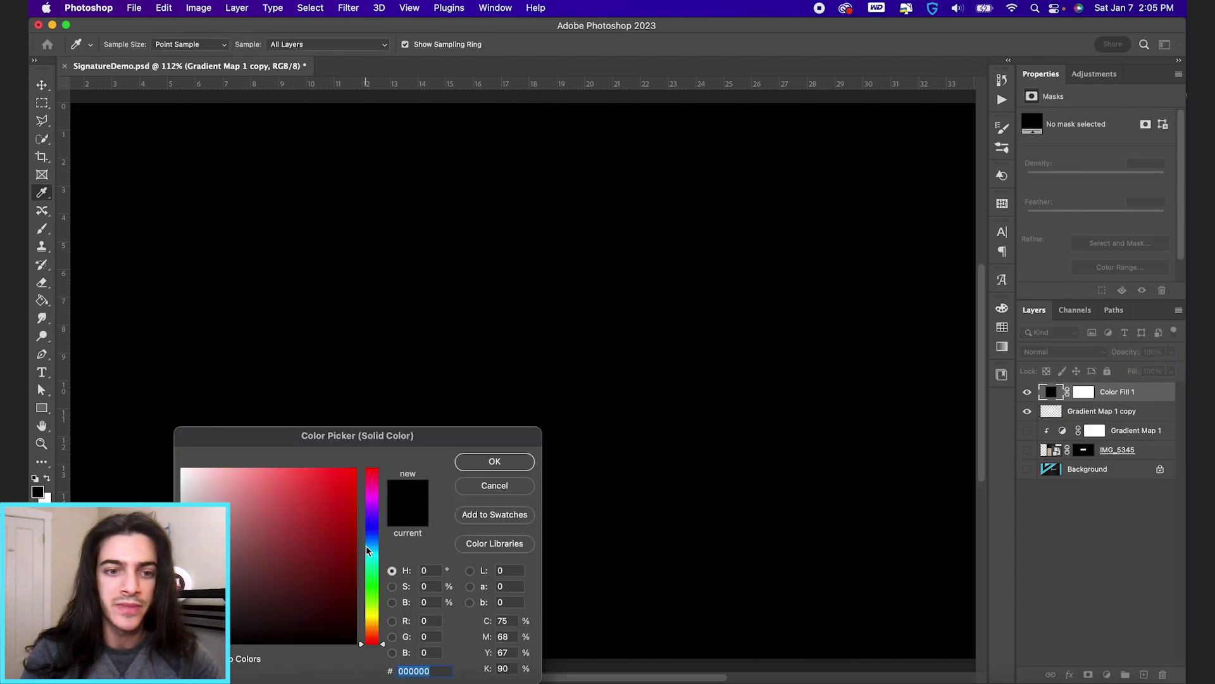
{"action": "mouse_move", "coordinate": [233, 546]}
{"action": "left_mouse_down"}
{"action": "mouse_move", "coordinate": [135, 420]}
{"action": "mouse_move", "coordinate": [297, 503]}
{"action": "mouse_move", "coordinate": [373, 453]}
{"action": "left_mouse_up"}
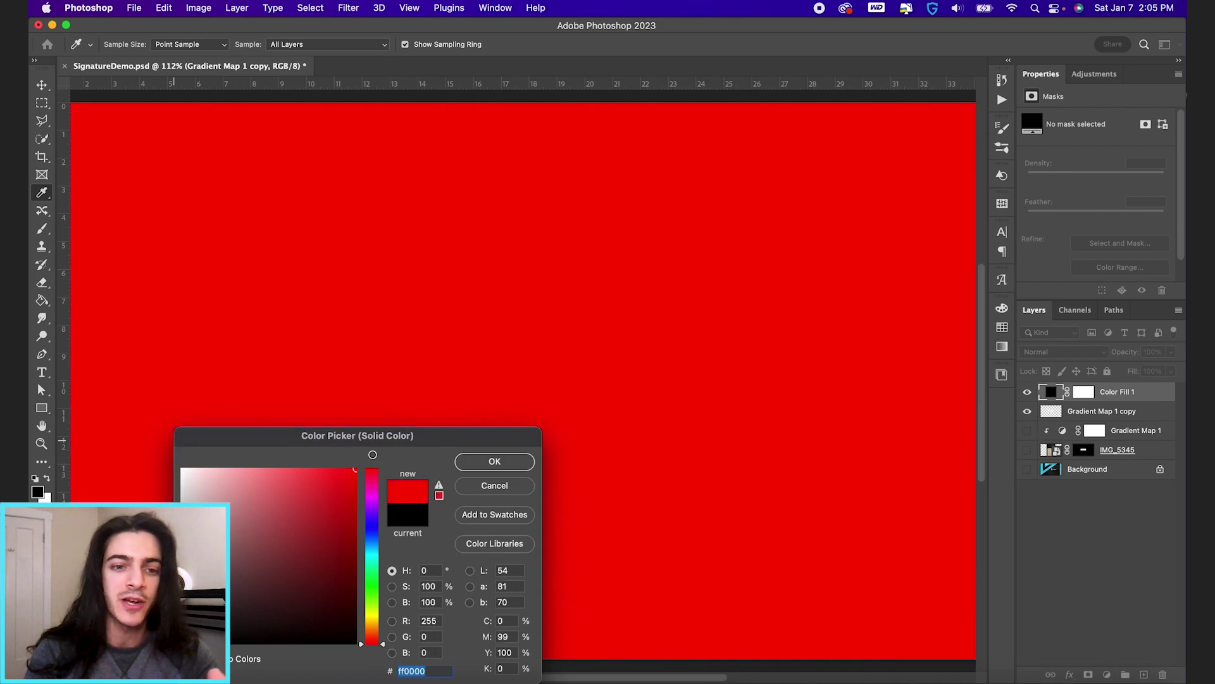
{"action": "left_click", "coordinate": [498, 464]}
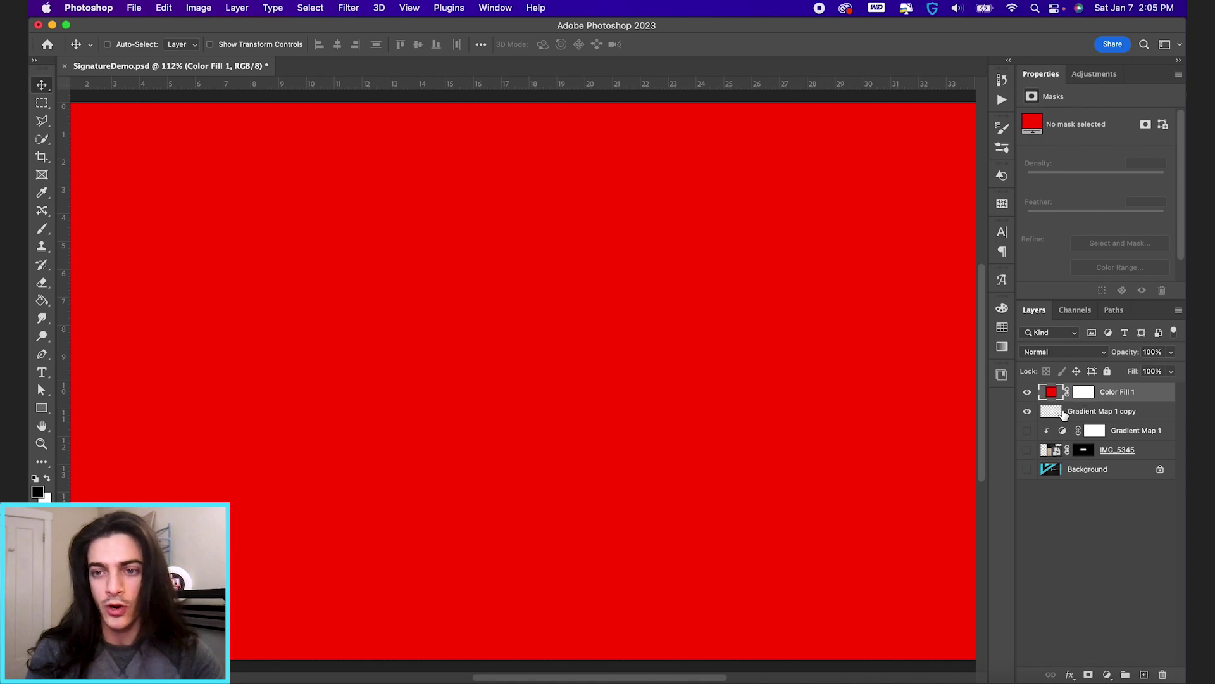
Hide the red fill layer, then select the whole canvas on the merged signature layer and copy it
{"action": "left_click", "coordinate": [1027, 392]}
{"action": "left_click", "coordinate": [1027, 412]}
{"action": "left_click", "coordinate": [1028, 412]}
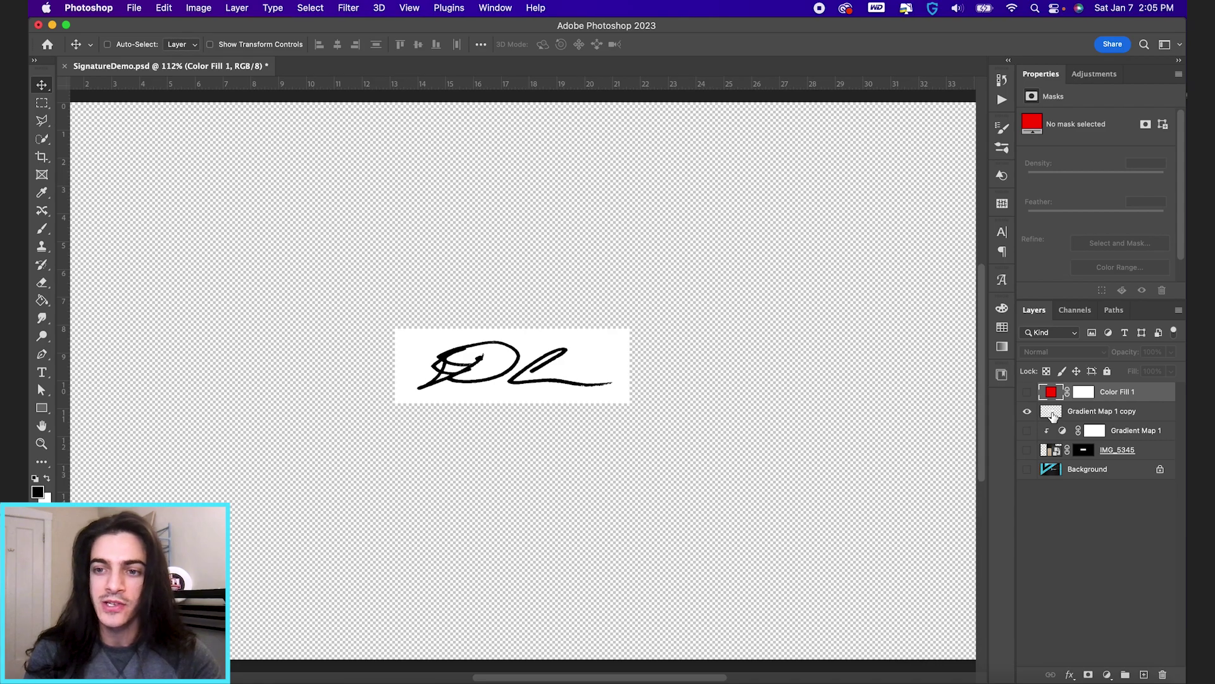
{"action": "left_click", "coordinate": [1051, 414]}
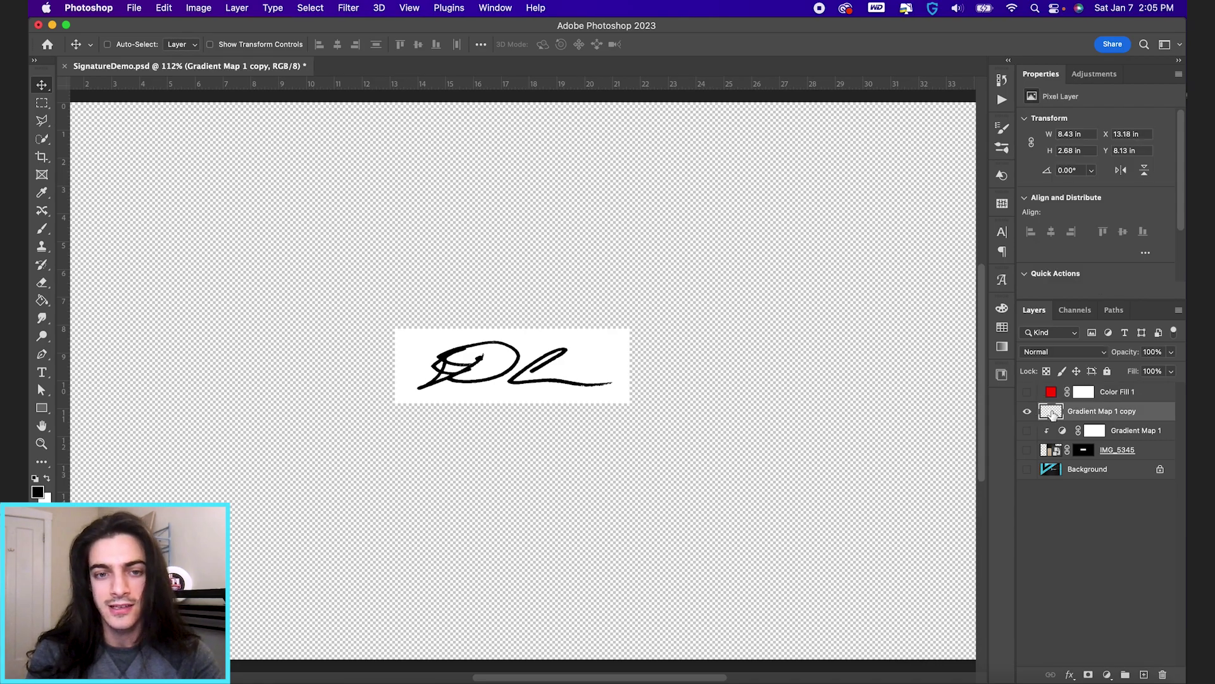
{"action": "key", "text": "super+a"}
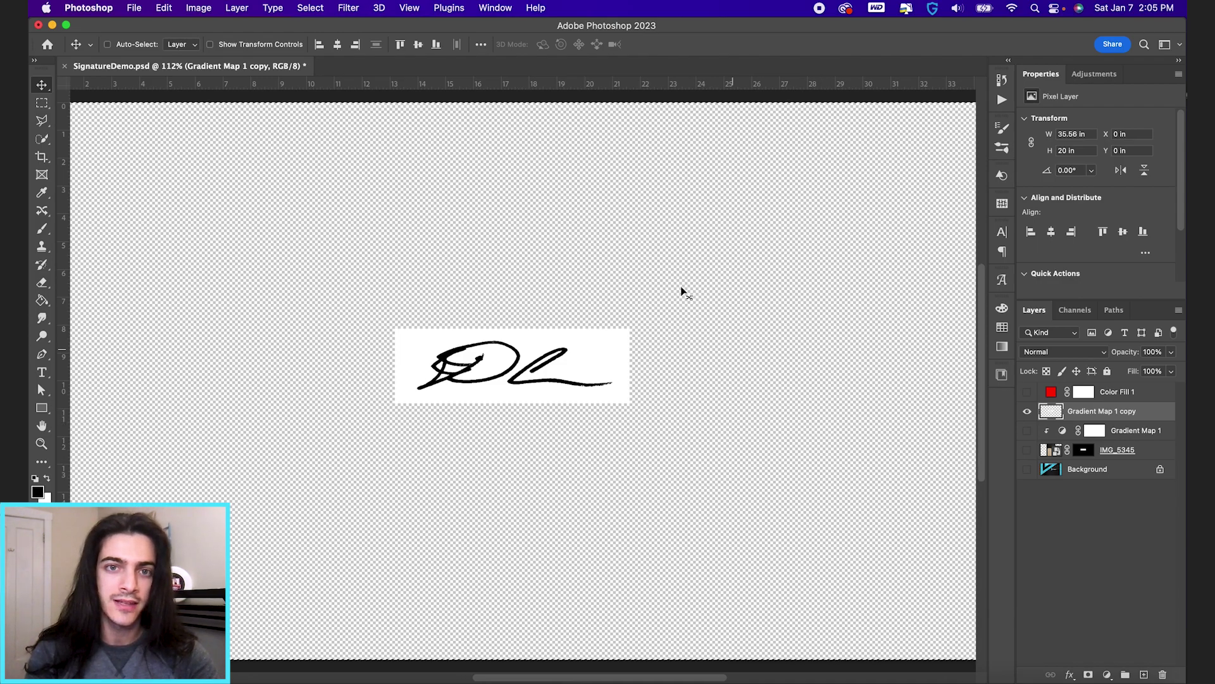
{"action": "key", "text": "super+minus"}
{"action": "scroll", "coordinate": [629, 365], "scroll_direction": "down", "scroll_amount": 1}
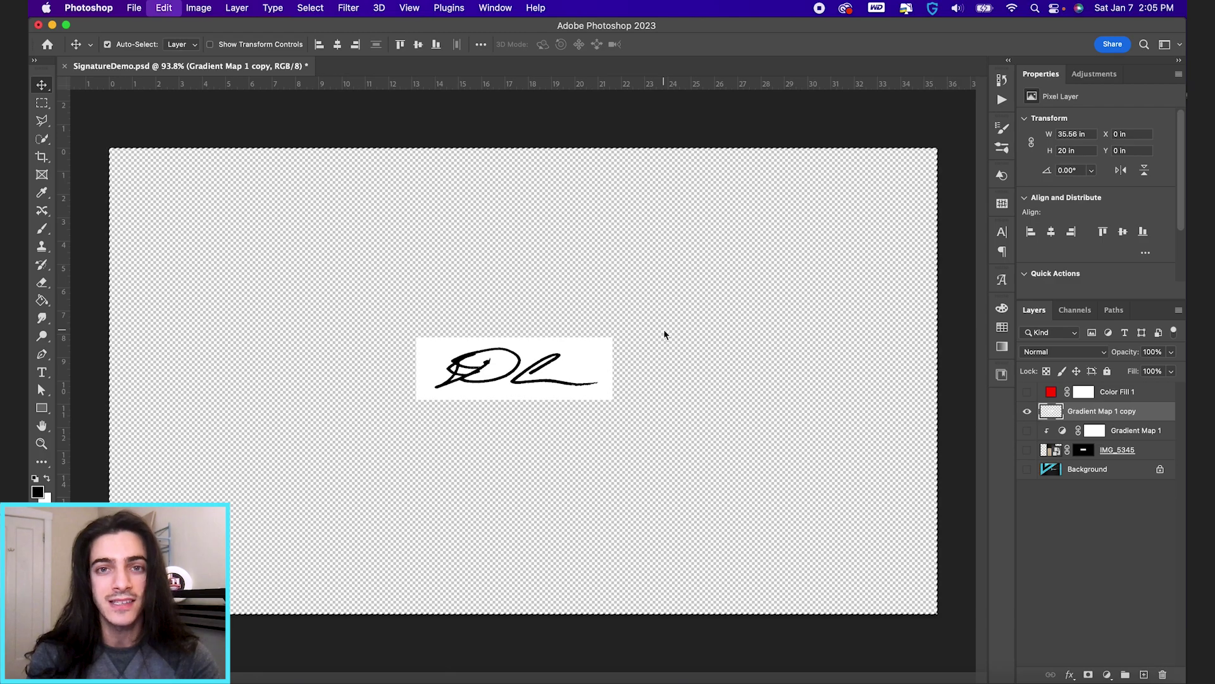
Show only the red Color Fill 1 layer, paste the copied signature into its layer mask and deselect
{"action": "left_click", "coordinate": [1028, 392], "text": "alt"}
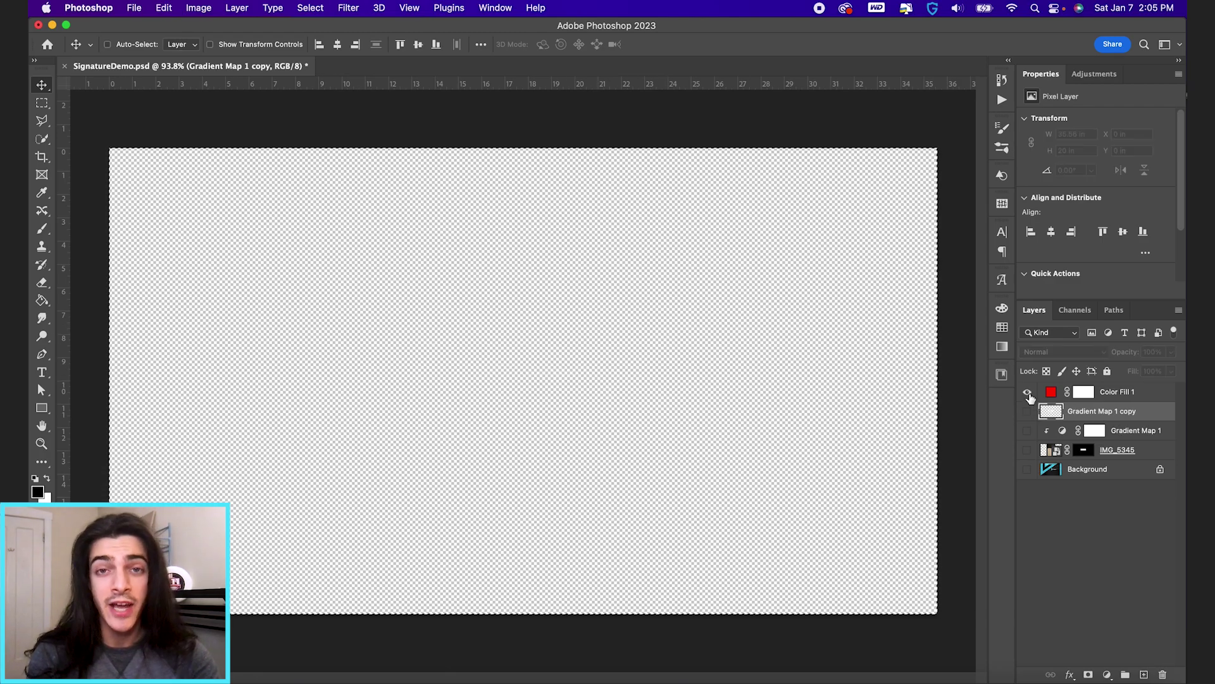
{"action": "left_click", "coordinate": [1085, 397], "text": "alt"}
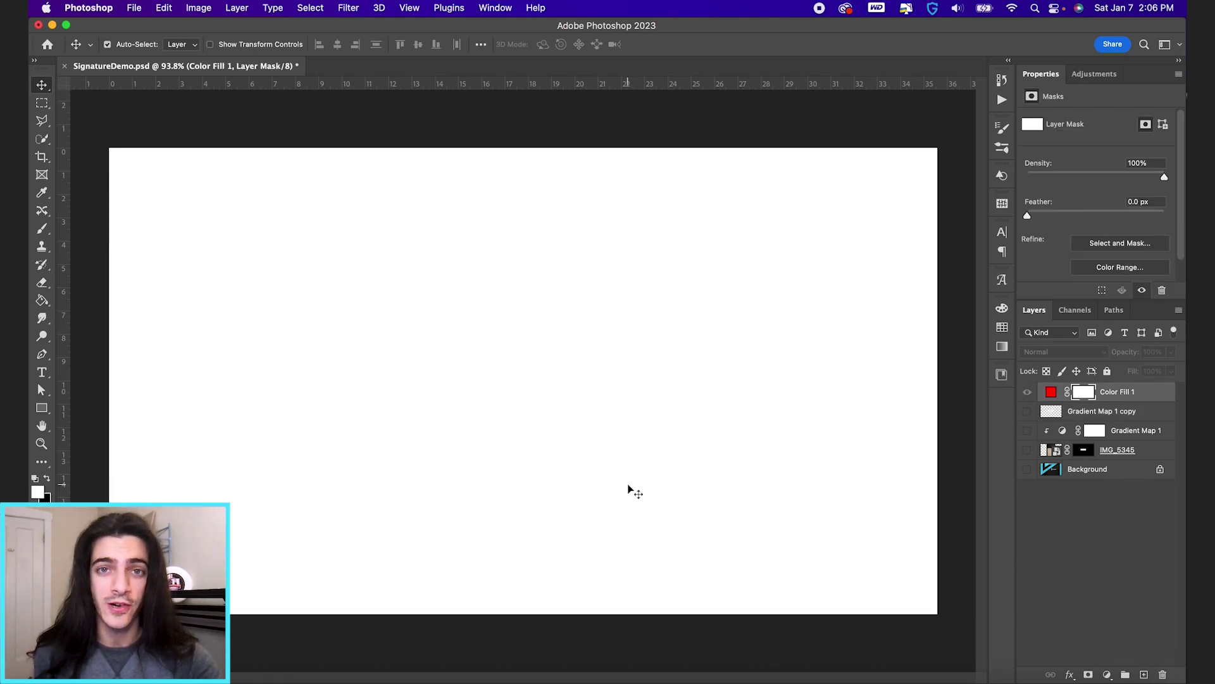
{"action": "key", "text": "super+v"}
{"action": "key", "text": "super+d"}
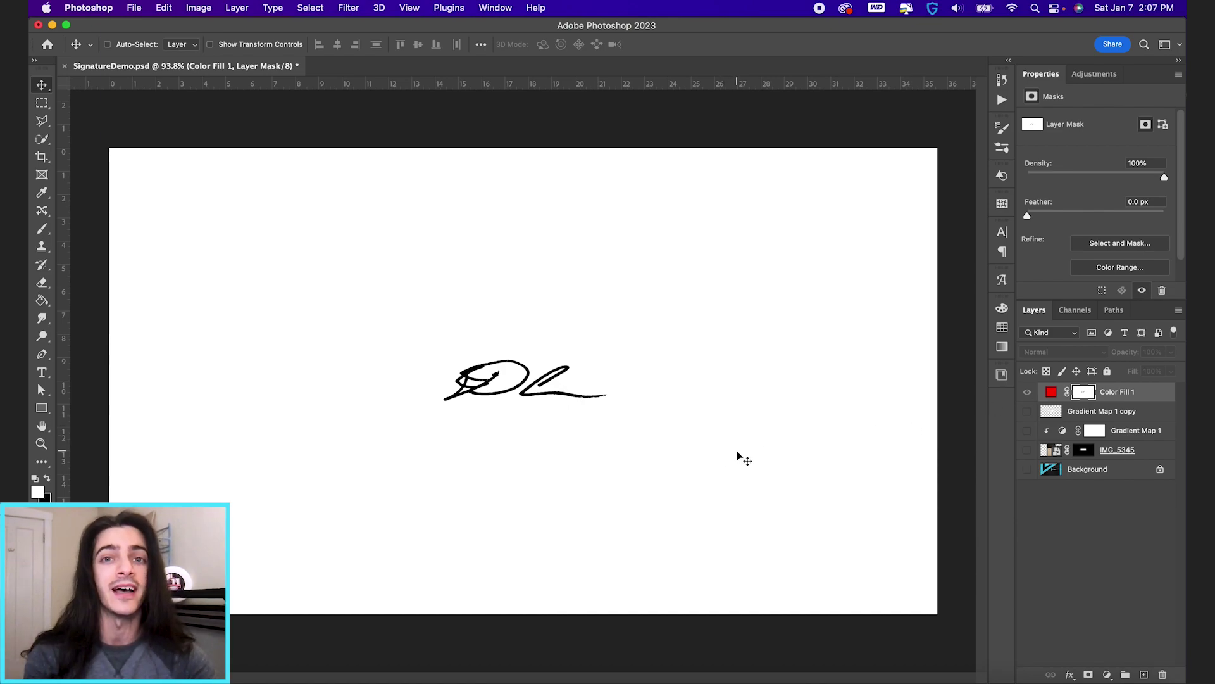
Invert the Color Fill 1 layer mask to get a white signature on black
{"action": "key", "text": "super"}
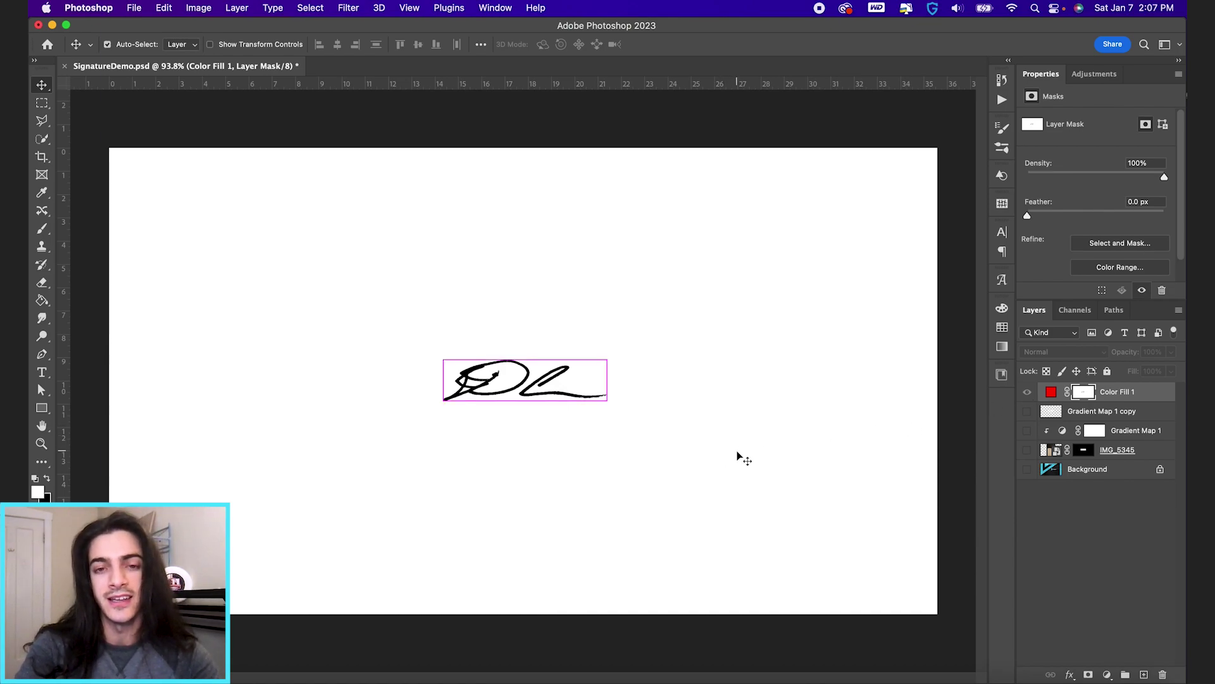
{"action": "key", "text": "super+i"}
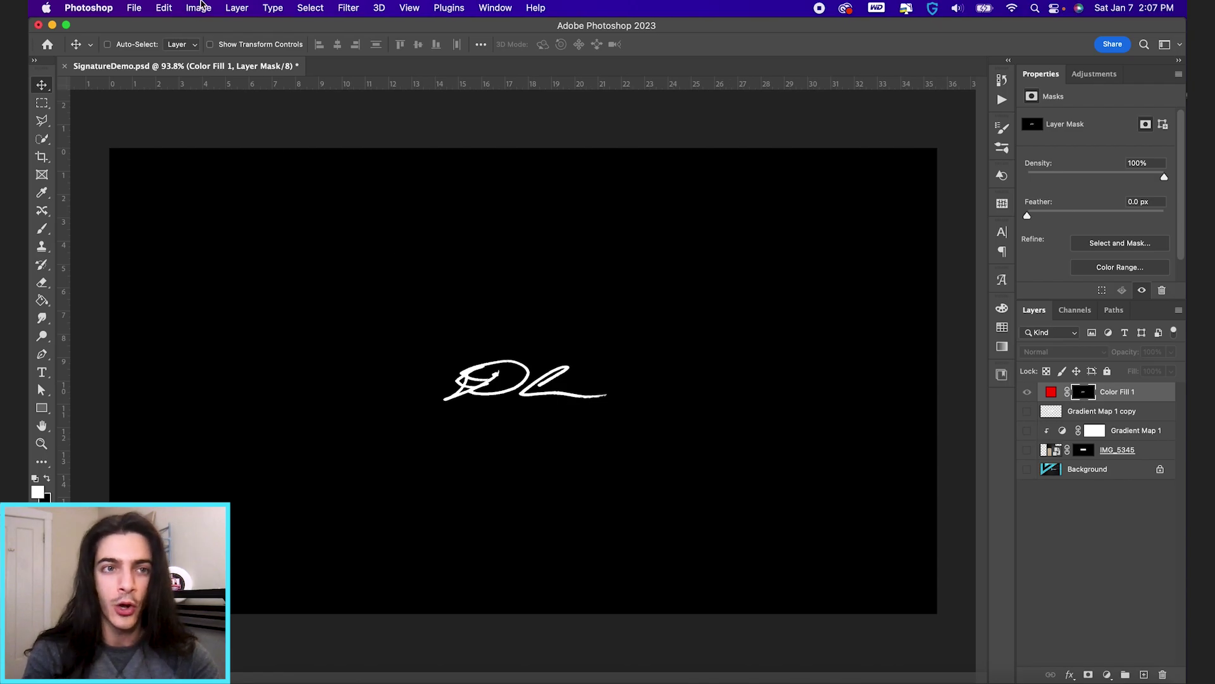
{"action": "left_click", "coordinate": [202, 7]}
{"action": "mouse_move", "coordinate": [215, 49]}
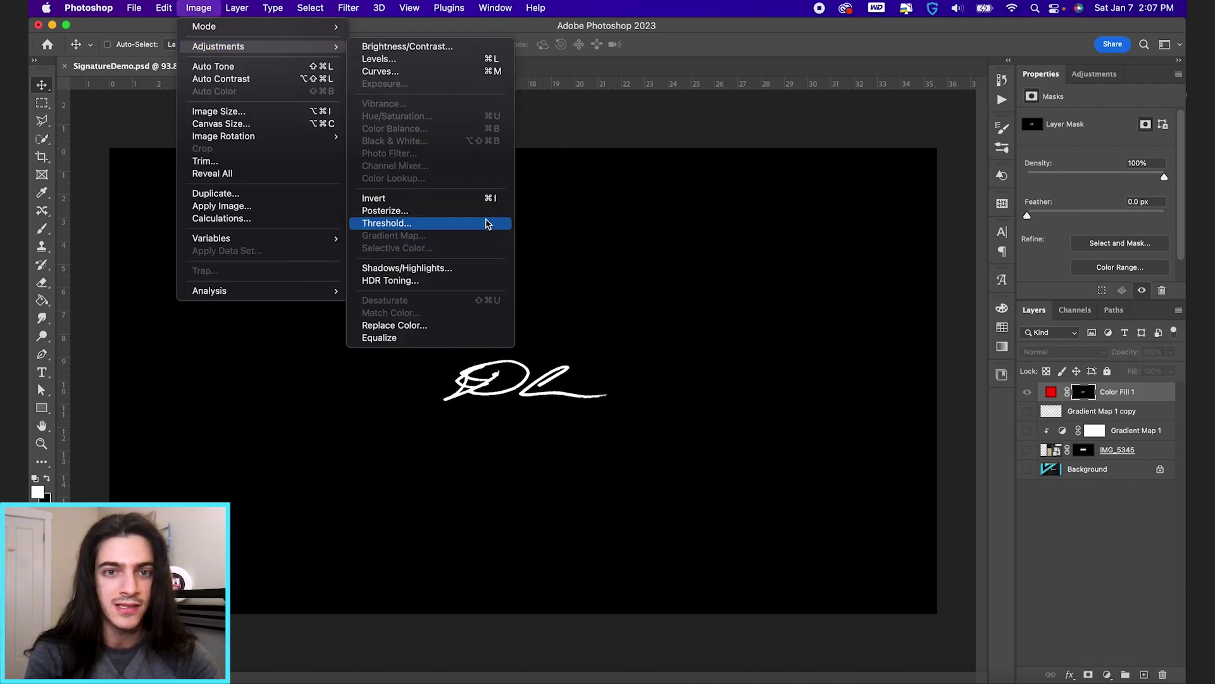
{"action": "left_click", "coordinate": [196, 8]}
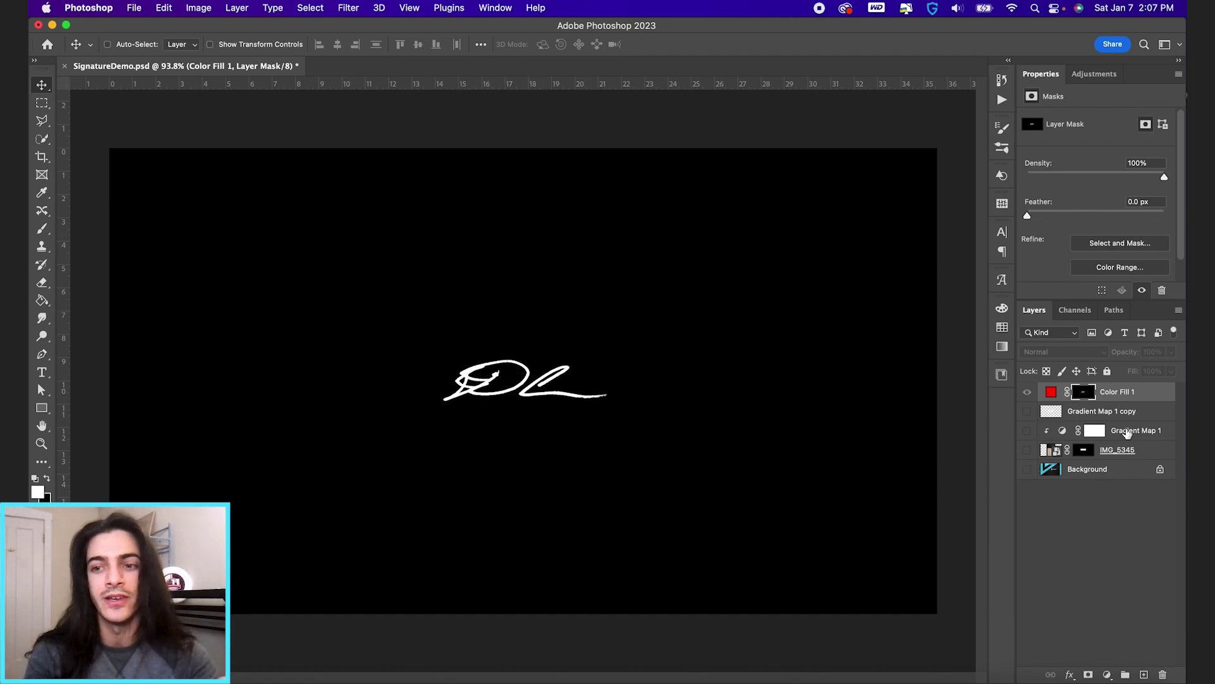
Return from the mask view to the normal image and check the red signature by toggling its fill layer's visibility
{"action": "double_click", "coordinate": [1051, 393]}
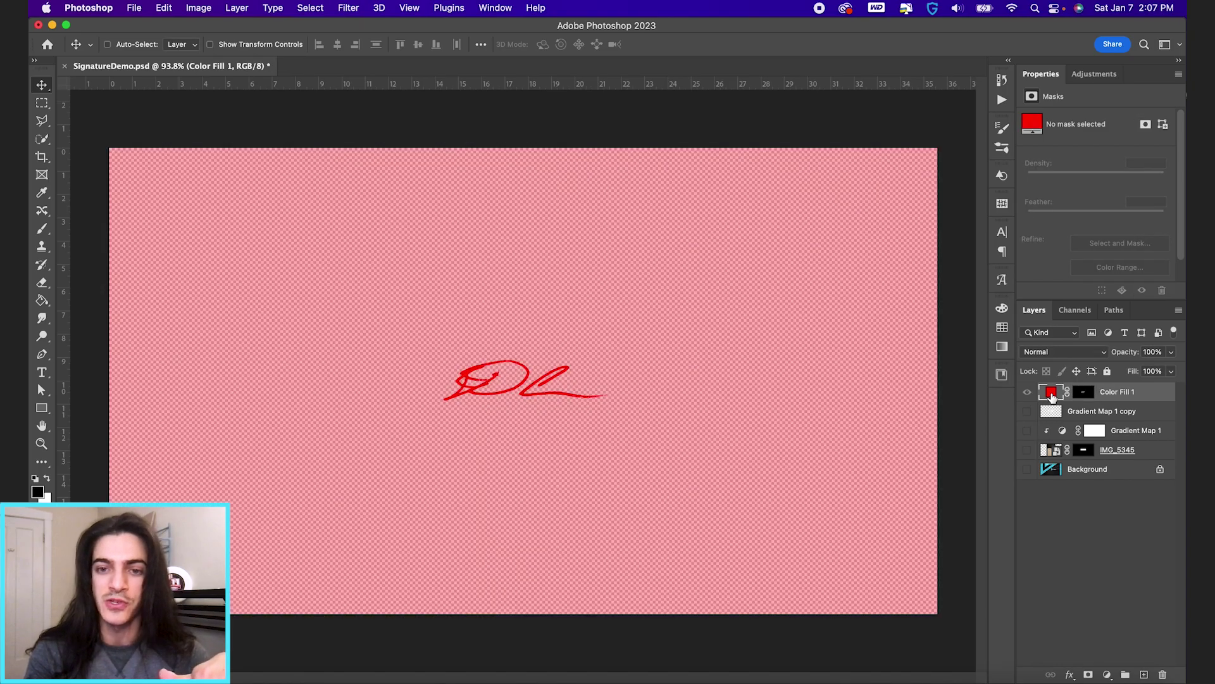
{"action": "left_click", "coordinate": [1068, 410]}
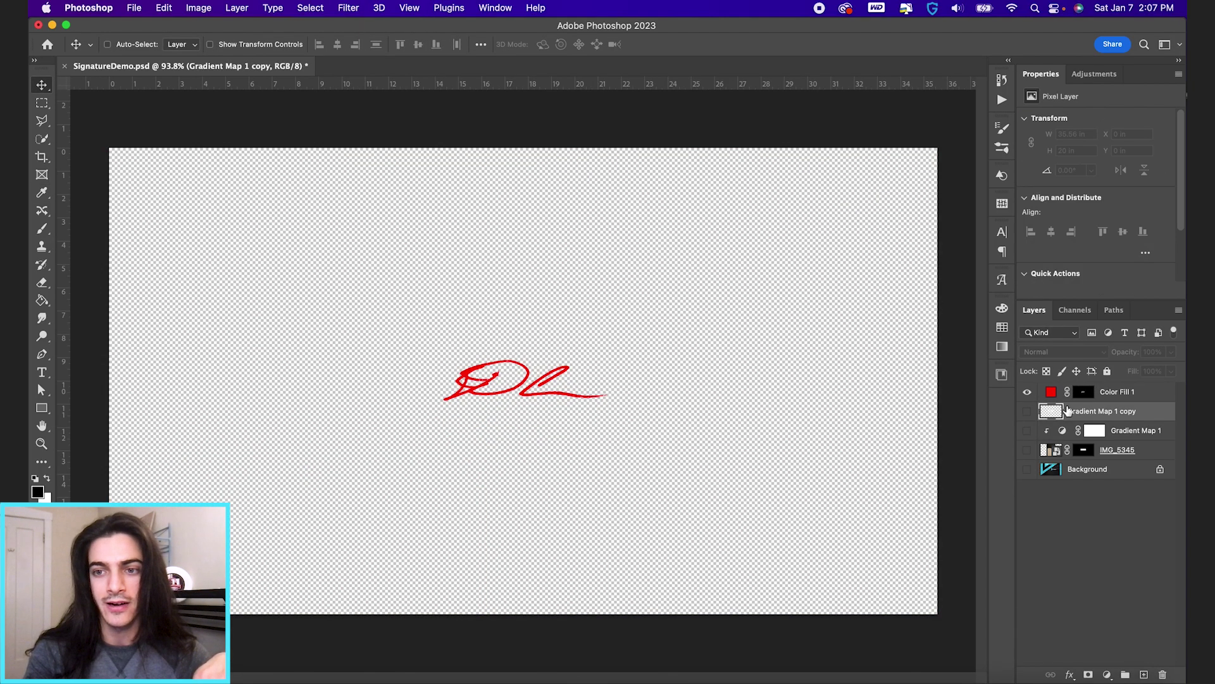
{"action": "left_click", "coordinate": [1049, 396]}
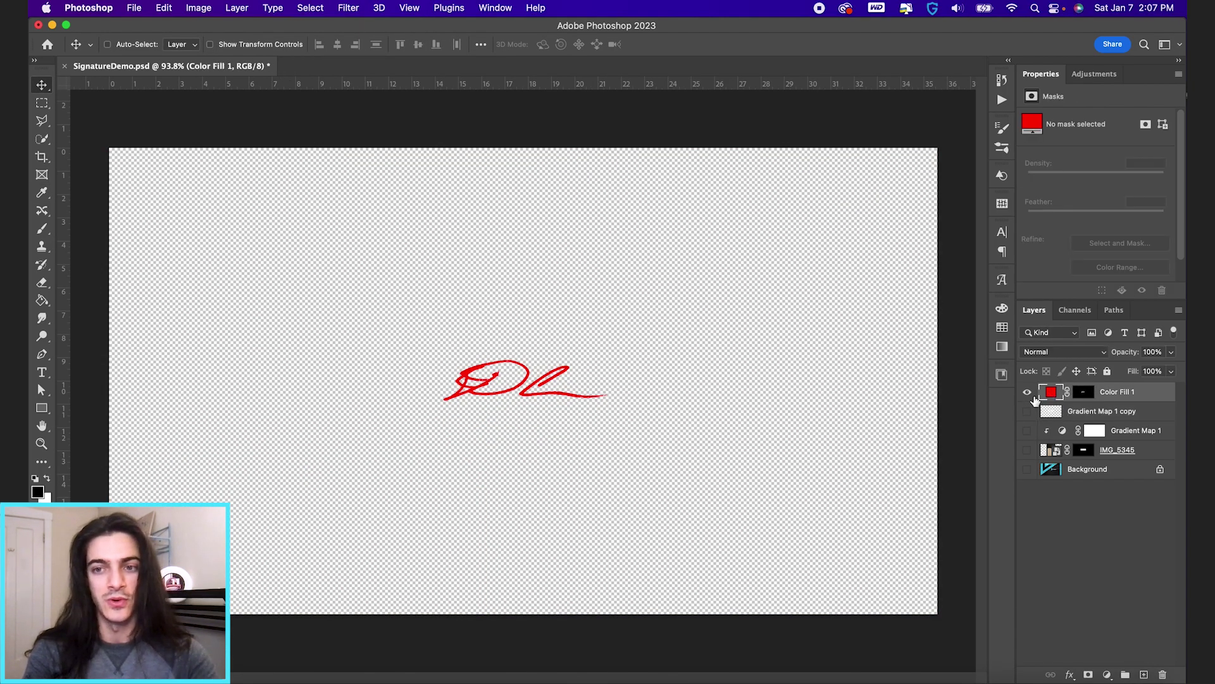
{"action": "left_click", "coordinate": [1028, 393]}
{"action": "left_click", "coordinate": [1028, 393]}
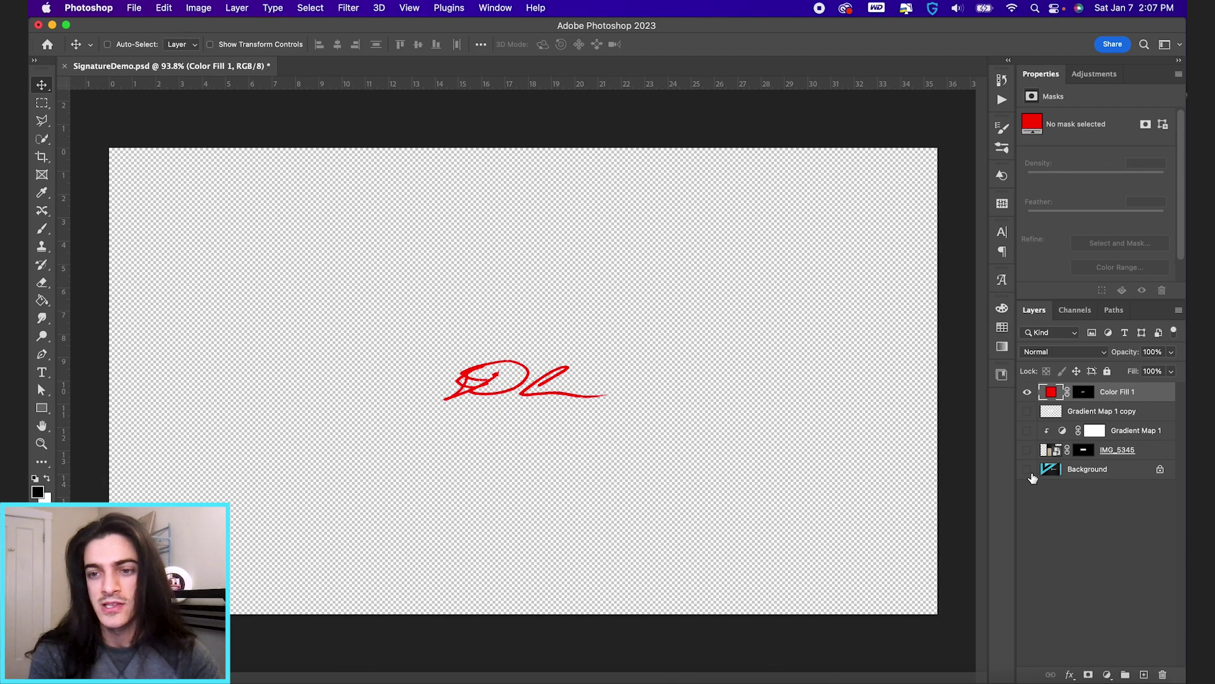
Show the Background layer and recolor the signature fill with cyan 39c5e6 sampled from the background's diagonal stripe
{"action": "left_click", "coordinate": [1028, 470]}
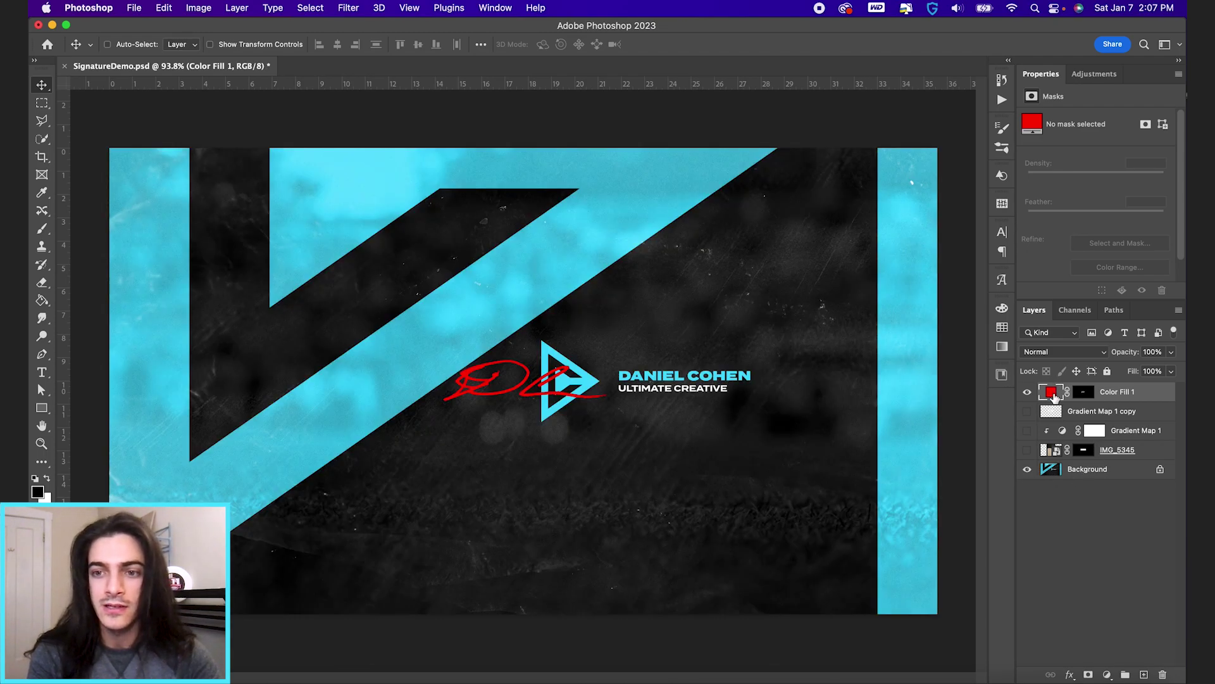
{"action": "double_click", "coordinate": [1051, 392]}
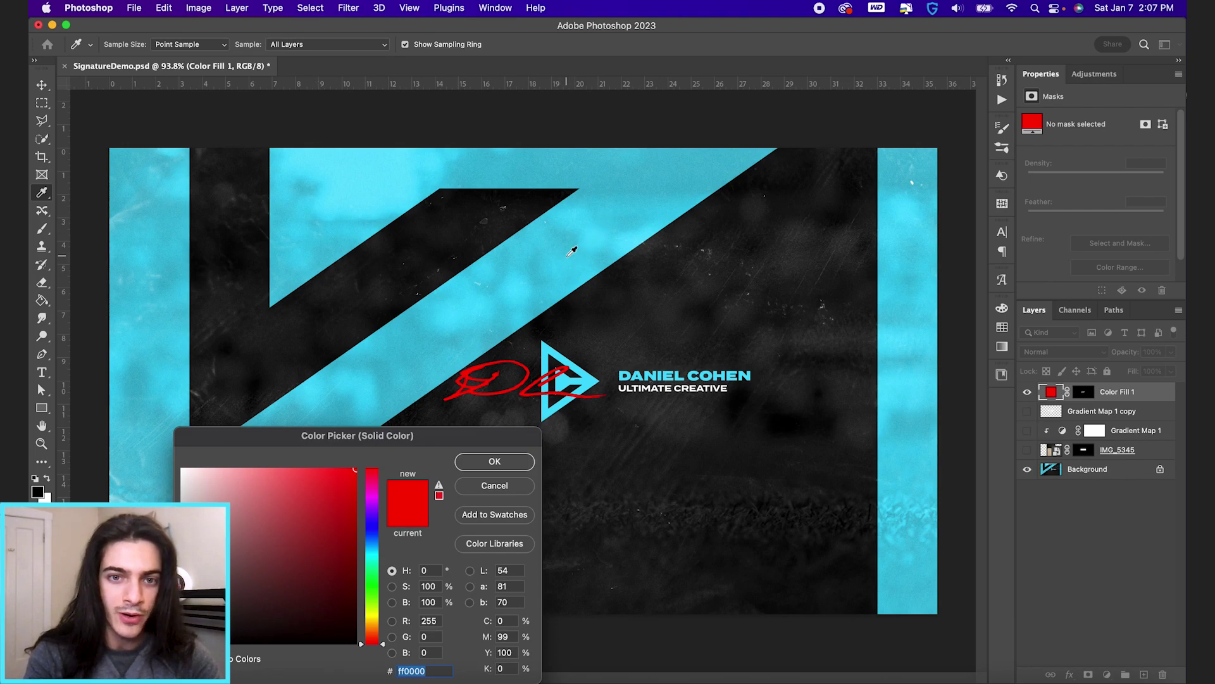
{"action": "left_click", "coordinate": [567, 261]}
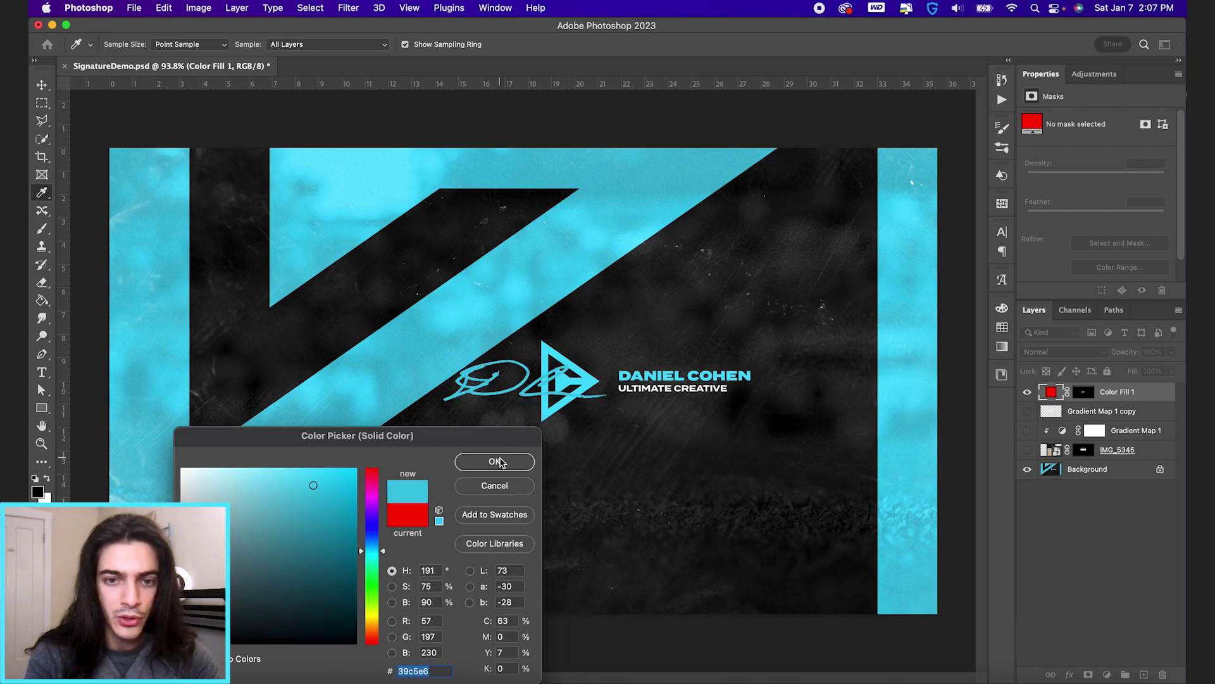
{"action": "left_click", "coordinate": [497, 462]}
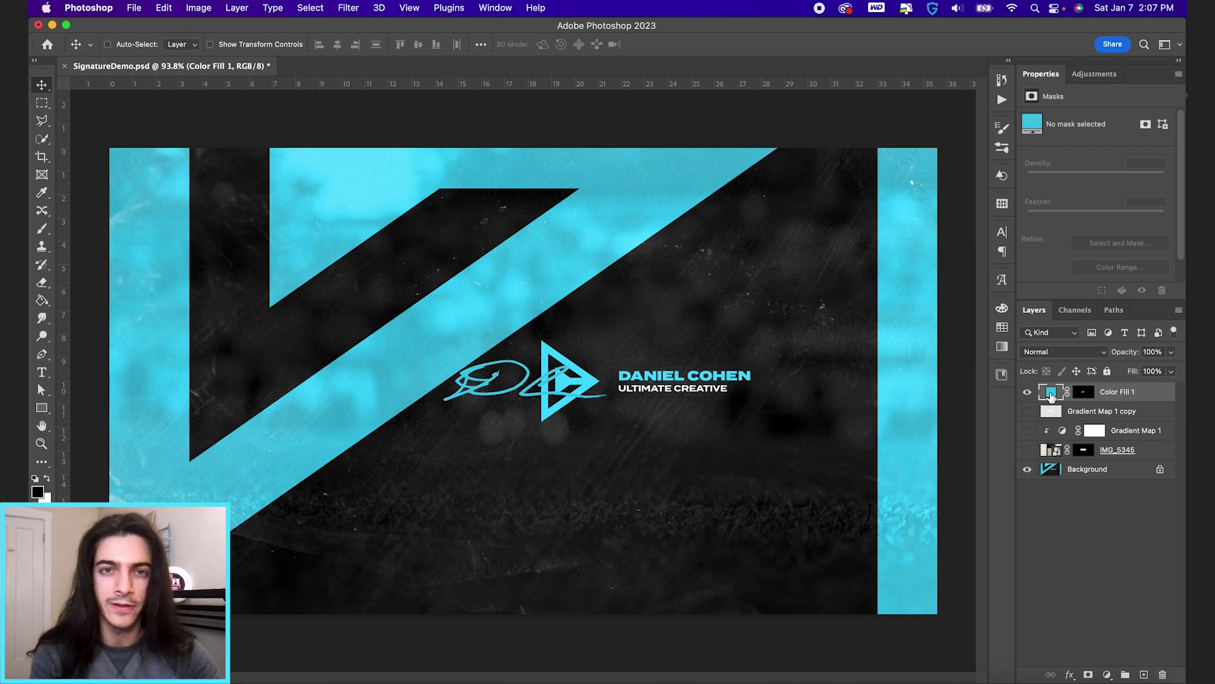
Check the signature's fill color without changing it, and move the signature directly below the ULTIMATE CREATIVE text
{"action": "double_click", "coordinate": [1050, 393]}
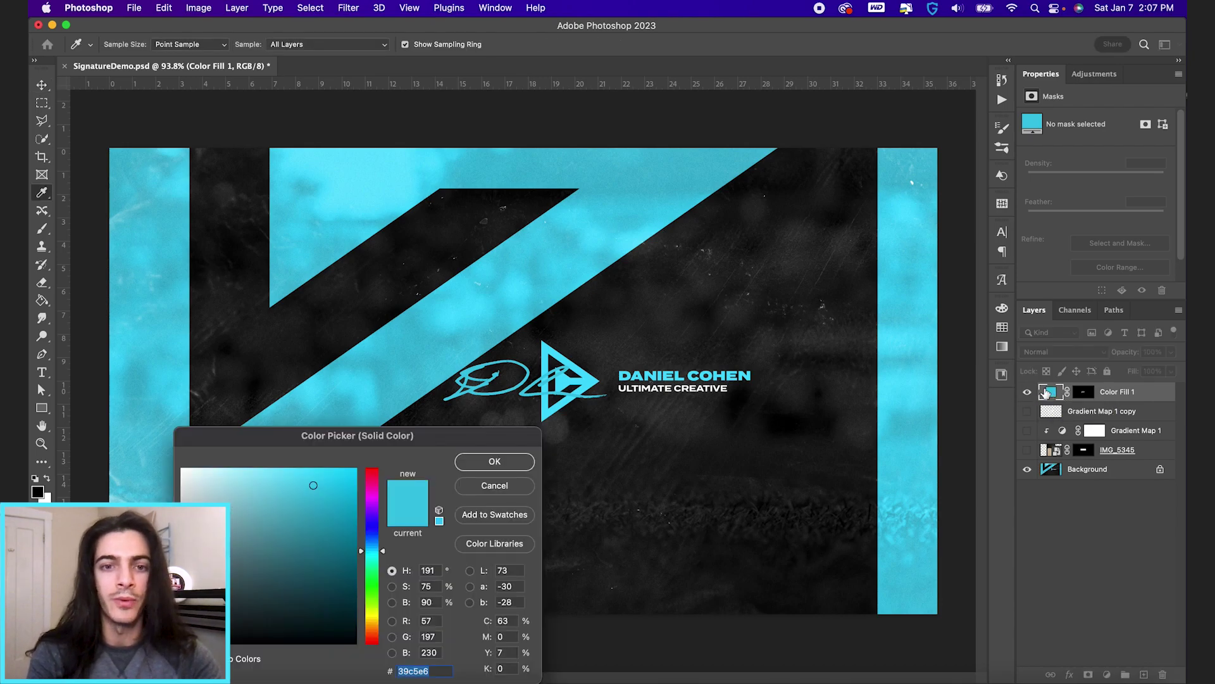
{"action": "left_click", "coordinate": [514, 491]}
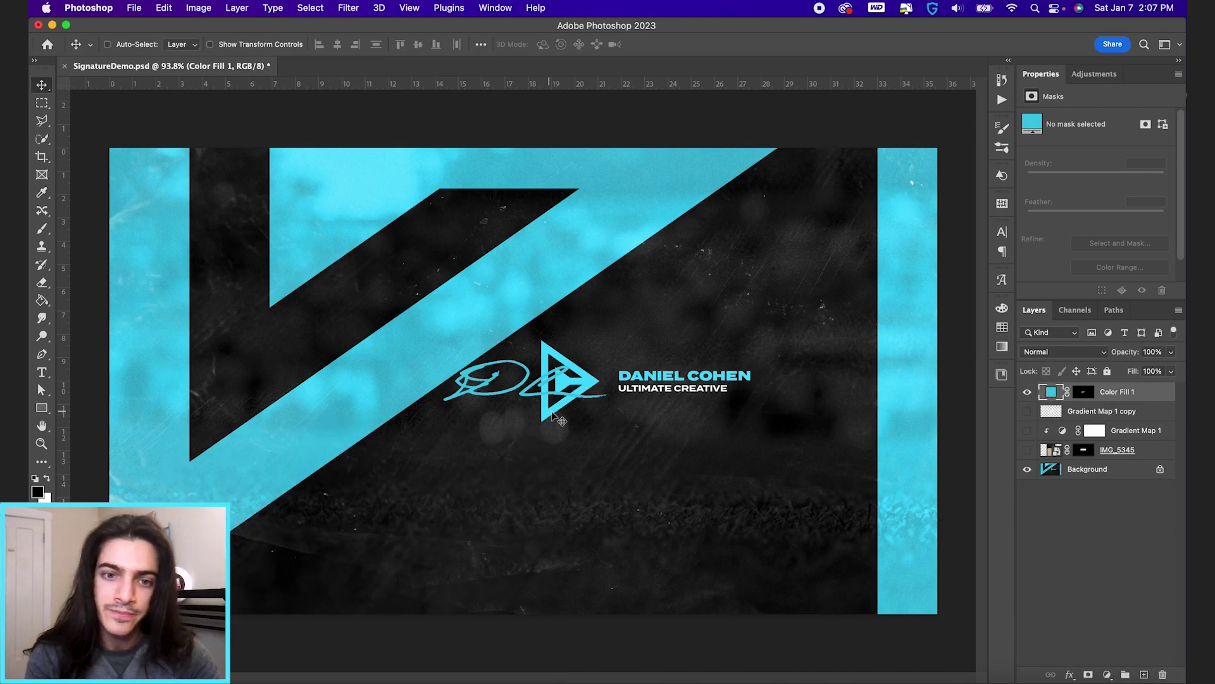
{"action": "mouse_move", "coordinate": [543, 386]}
{"action": "left_mouse_down"}
{"action": "mouse_move", "coordinate": [663, 448]}
{"action": "mouse_move", "coordinate": [691, 431]}
{"action": "left_mouse_up"}
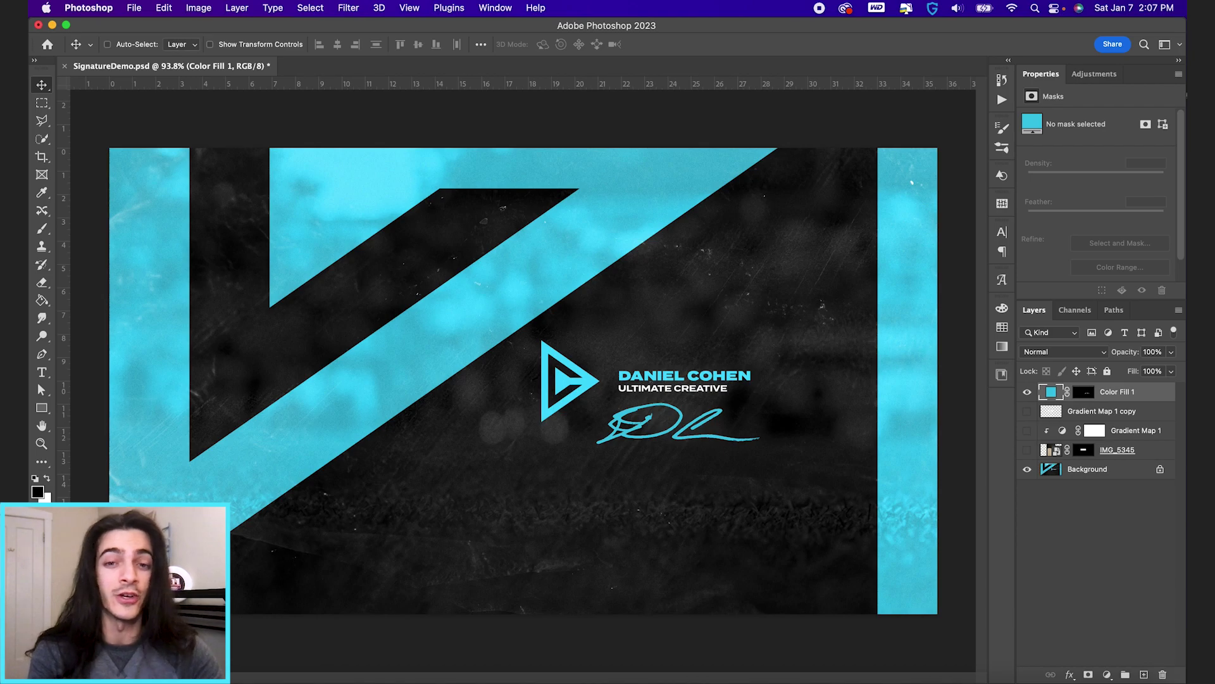
Place the GoldTexture.jpg image over the signature, scaled down to about 14 by 9.3 in
{"action": "key", "text": "super+Tab"}
{"action": "left_click_drag", "start_coordinate": [198, 122], "coordinate": [420, 505]}
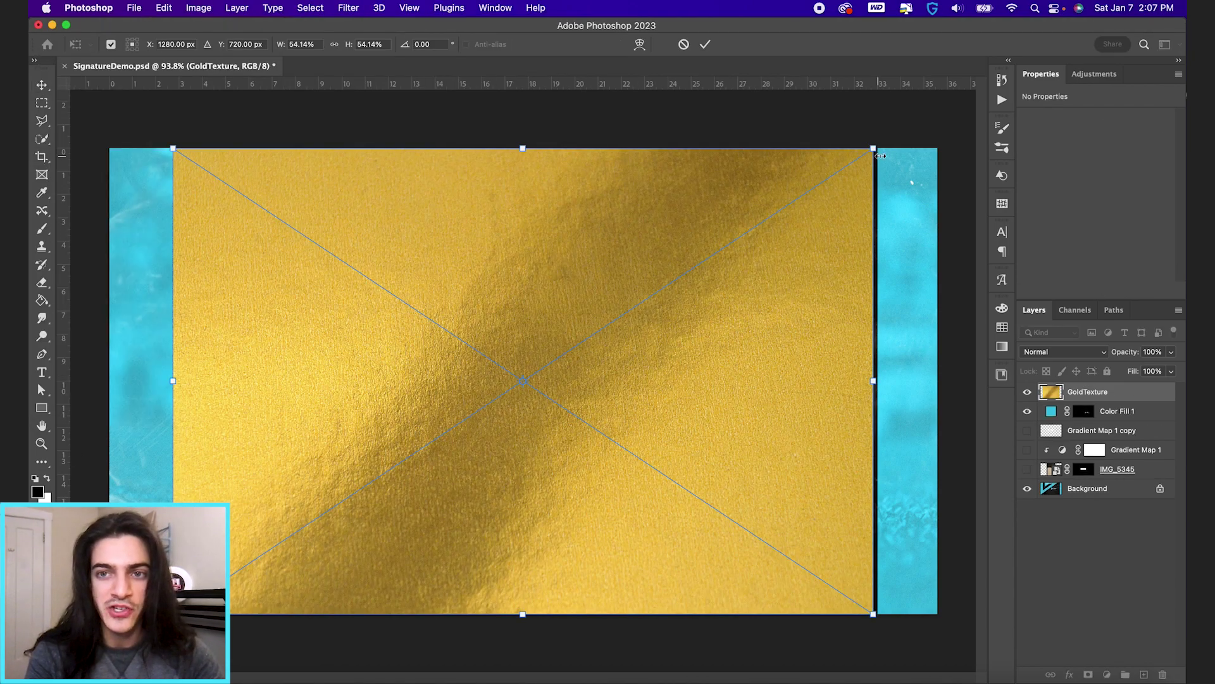
{"action": "left_click_drag", "start_coordinate": [880, 155], "coordinate": [689, 274]}
{"action": "left_click_drag", "start_coordinate": [678, 367], "coordinate": [753, 375]}
{"action": "key", "text": "Return"}
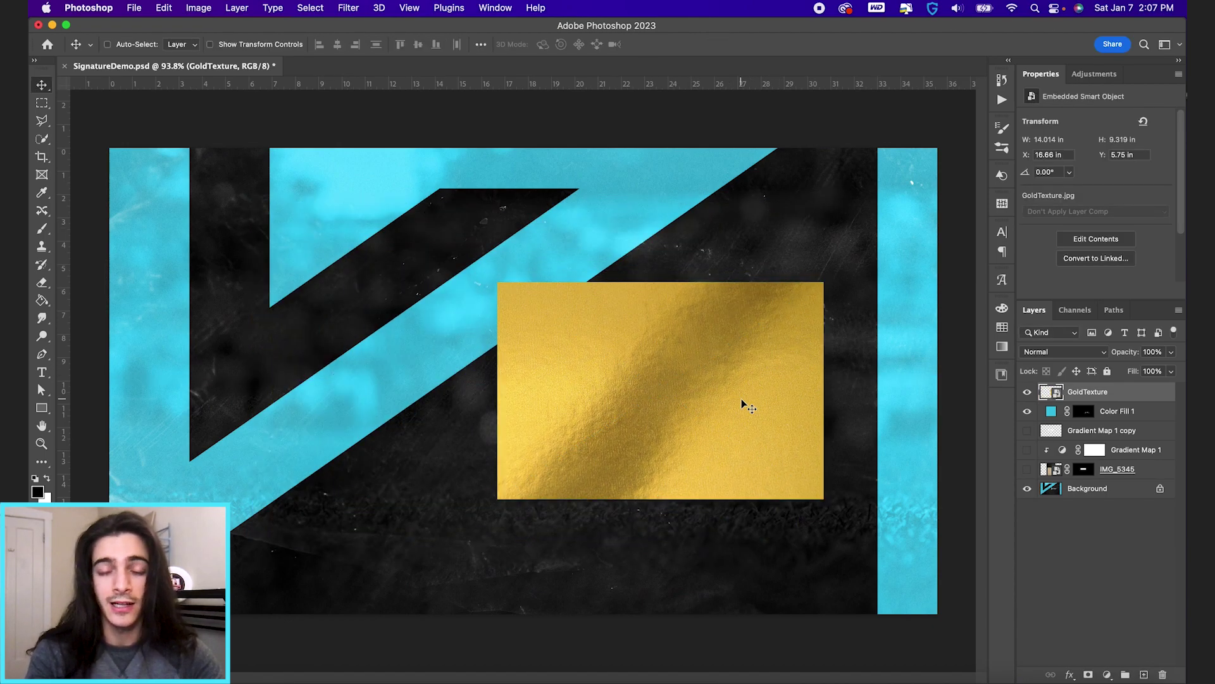
Clip the GoldTexture layer to the Color Fill 1 signature layer and set its blend mode to Luminosity
{"action": "left_click", "coordinate": [1050, 398], "text": "alt"}
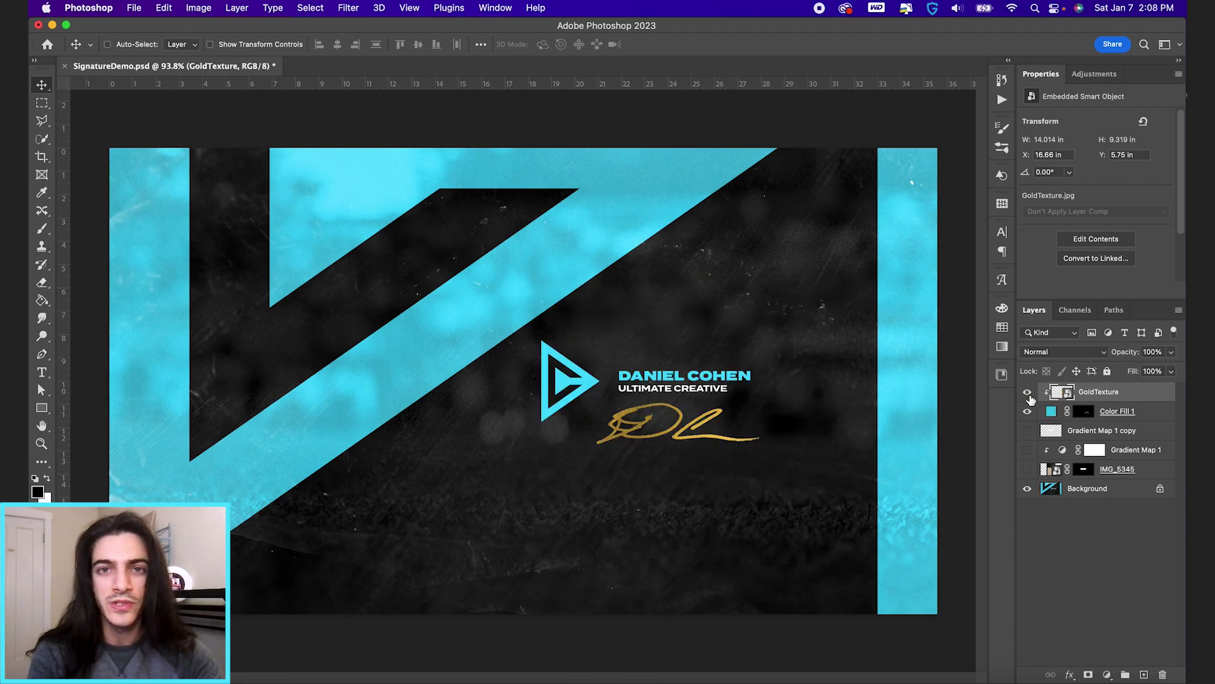
{"action": "scroll", "coordinate": [754, 445], "scroll_direction": "up", "scroll_amount": 5}
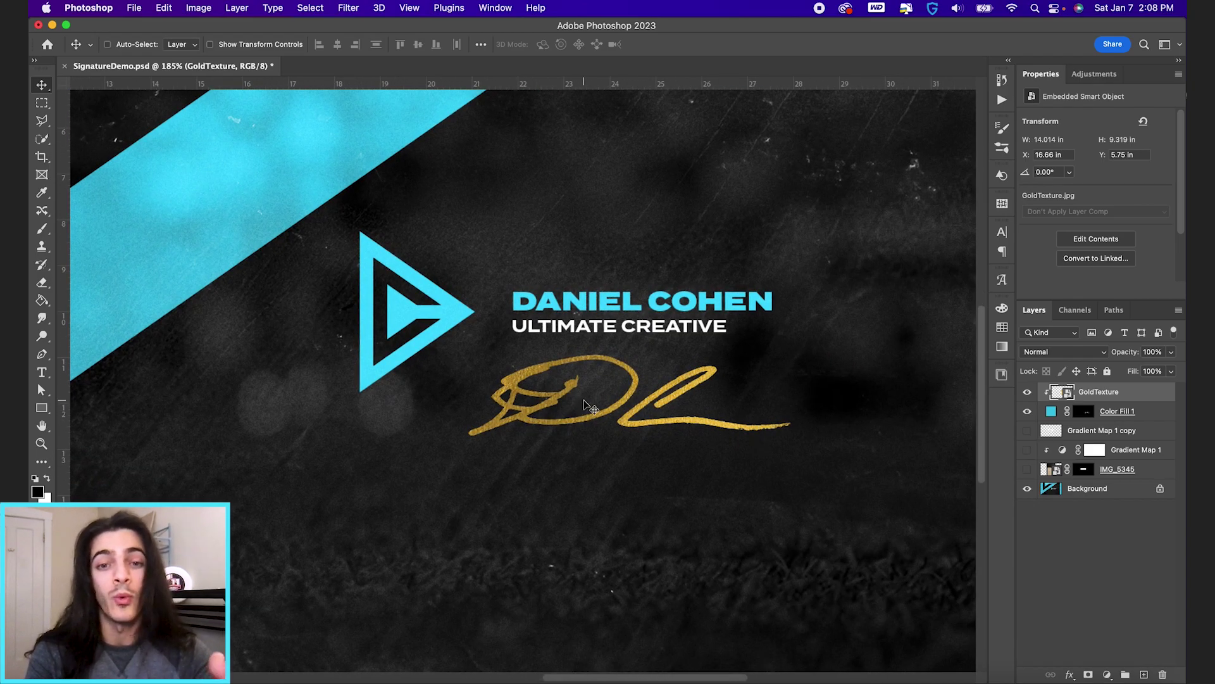
{"action": "left_click", "coordinate": [1055, 352]}
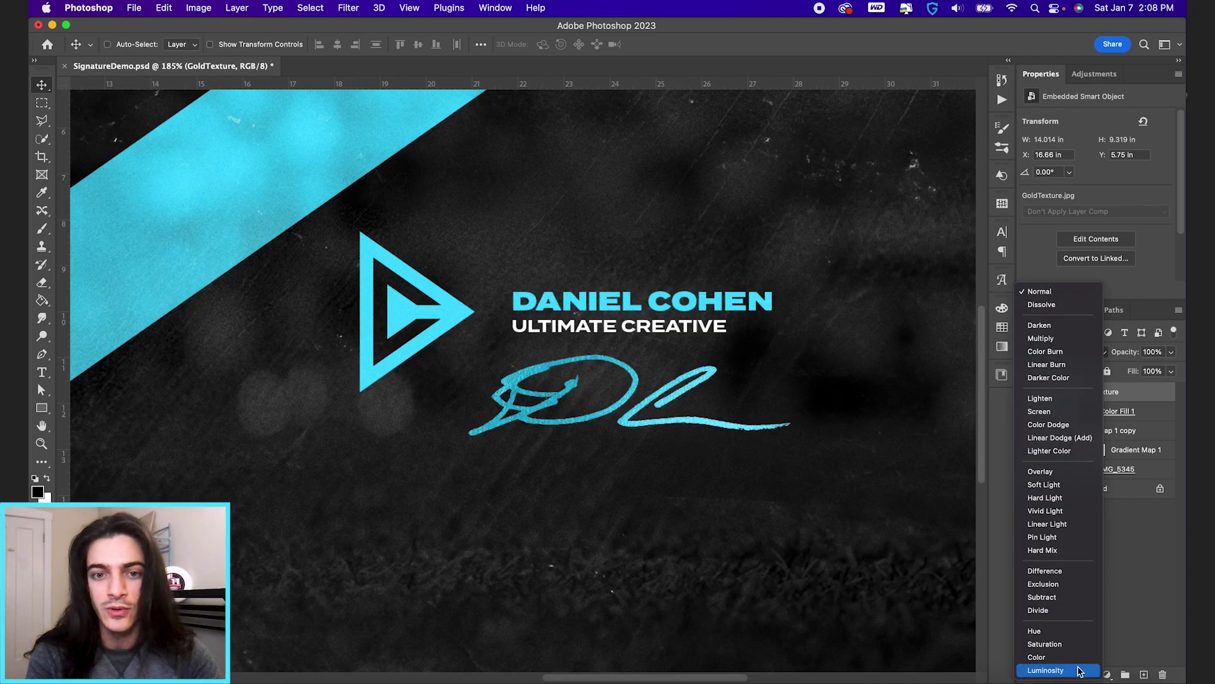
{"action": "left_click", "coordinate": [1077, 671]}
{"action": "scroll", "coordinate": [525, 379], "scroll_direction": "up", "scroll_amount": 3}
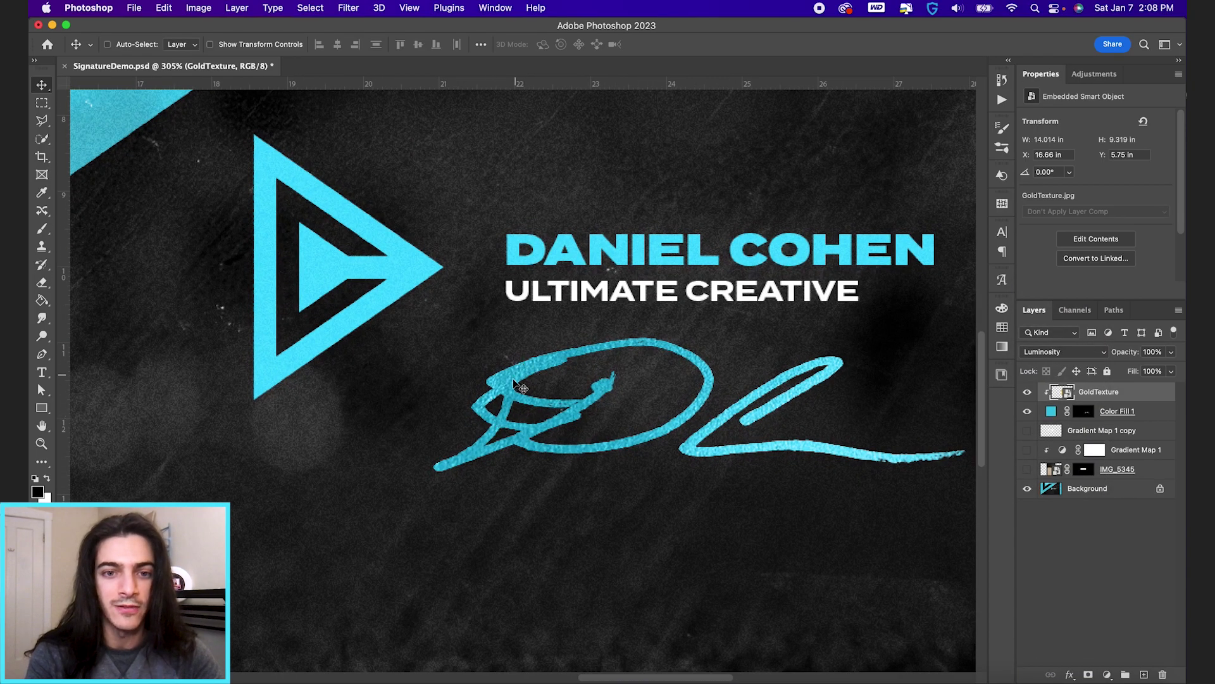
{"action": "scroll", "coordinate": [561, 420], "scroll_direction": "down", "scroll_amount": 4}
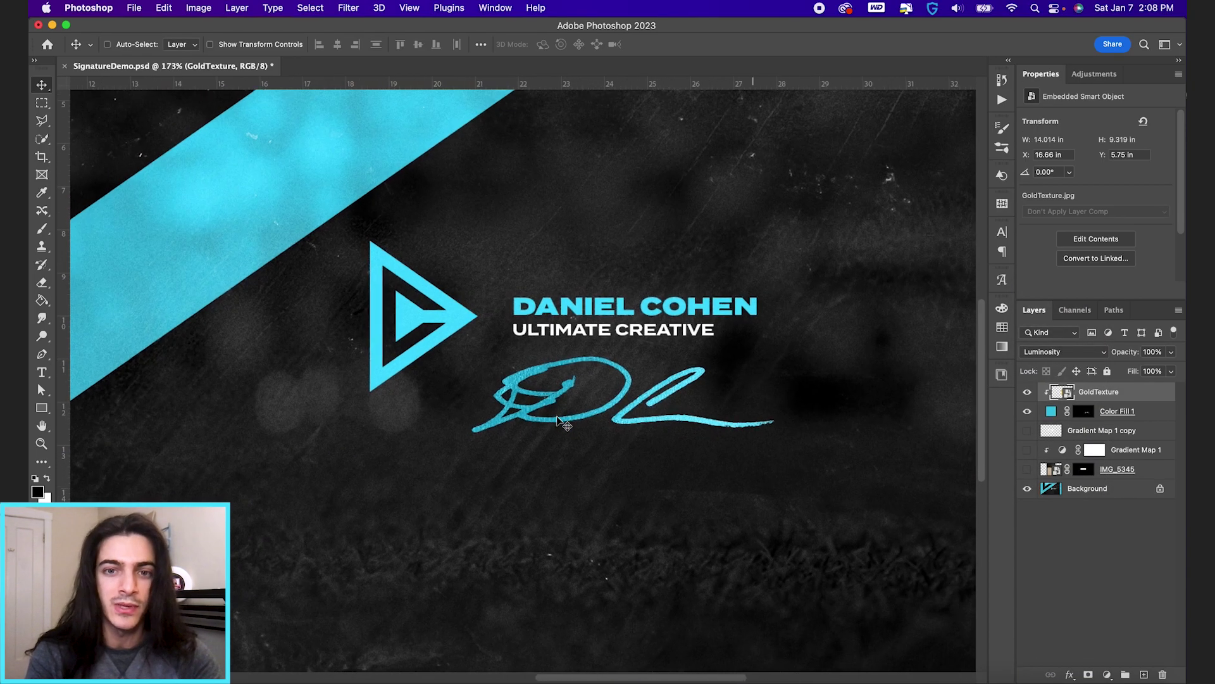
Hide the GoldTexture layer and change the signature's solid fill color to white ffffff
{"action": "scroll", "coordinate": [561, 420], "scroll_direction": "down", "scroll_amount": 4}
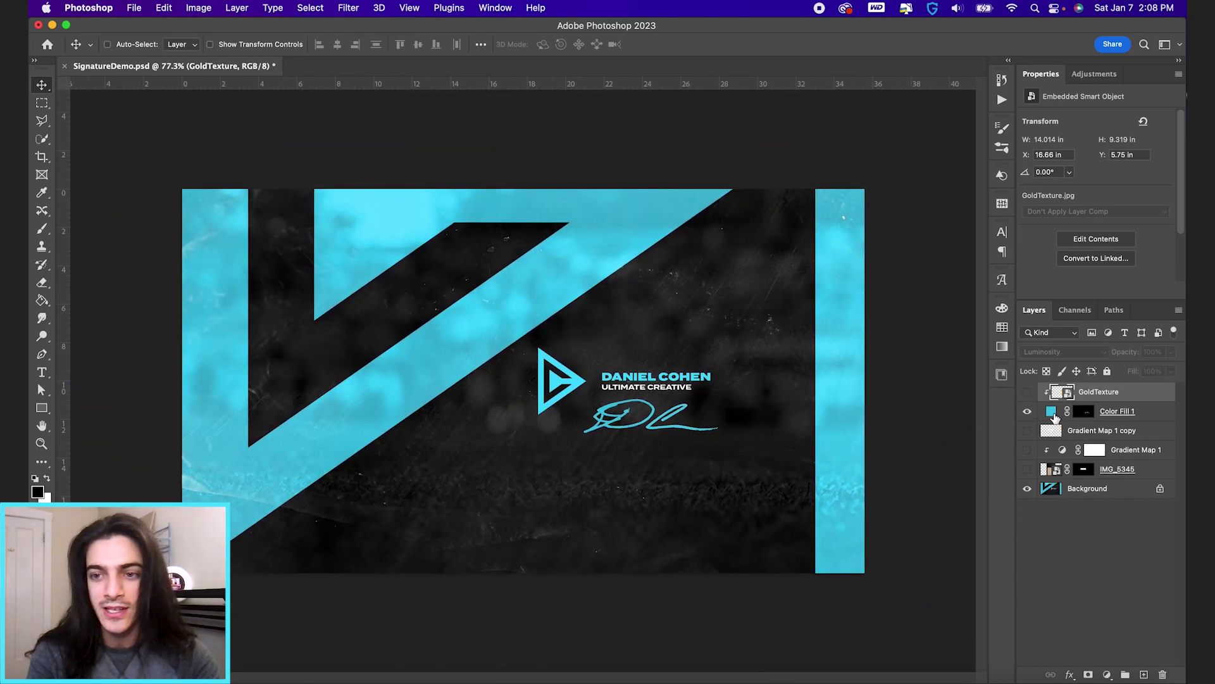
{"action": "double_click", "coordinate": [1051, 412]}
{"action": "type", "text": "ffffff"}
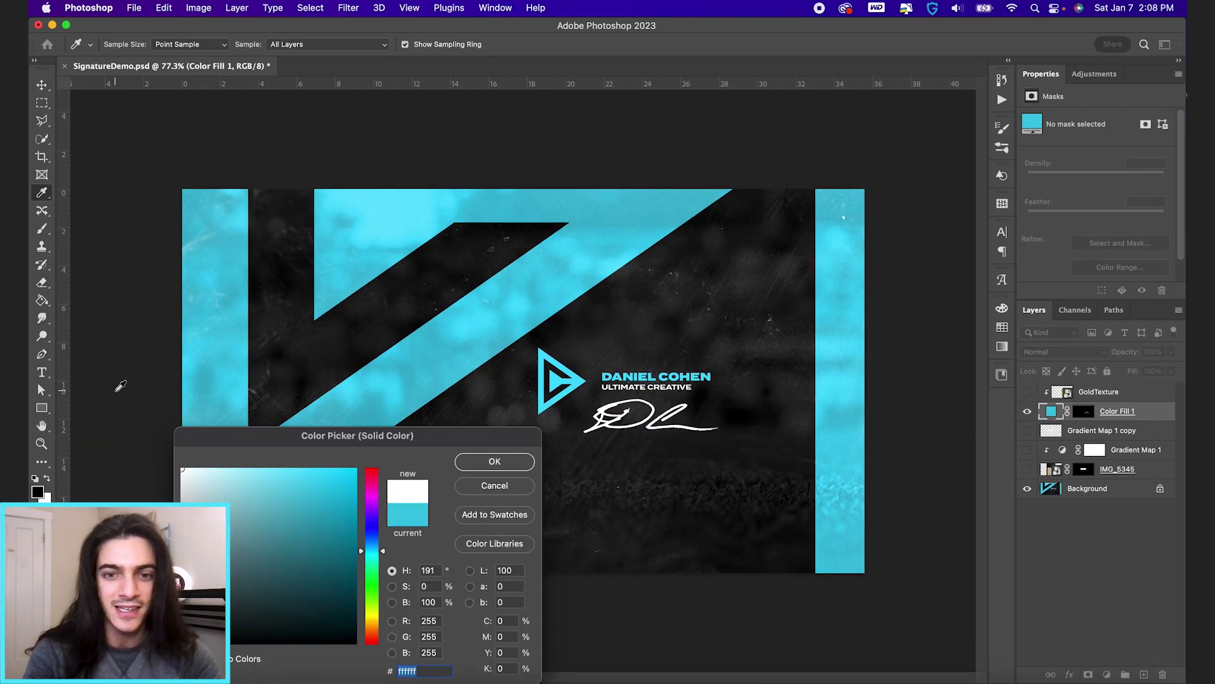
{"action": "key", "text": "Return"}
{"action": "key", "text": "v"}
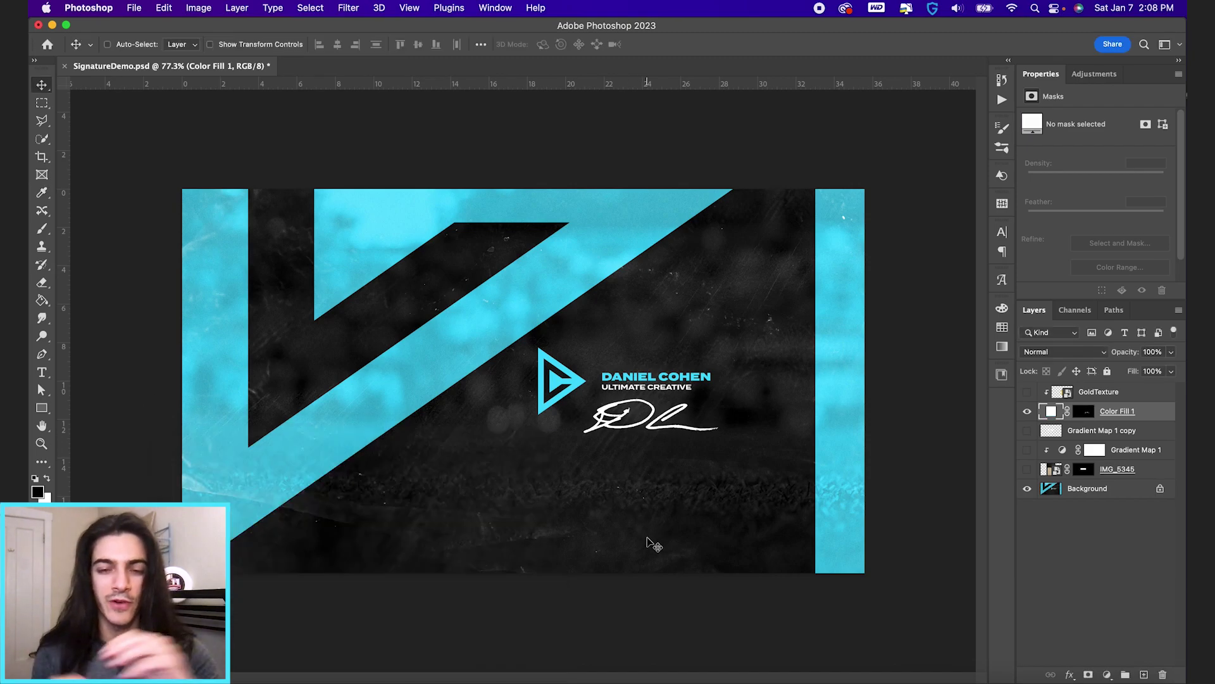